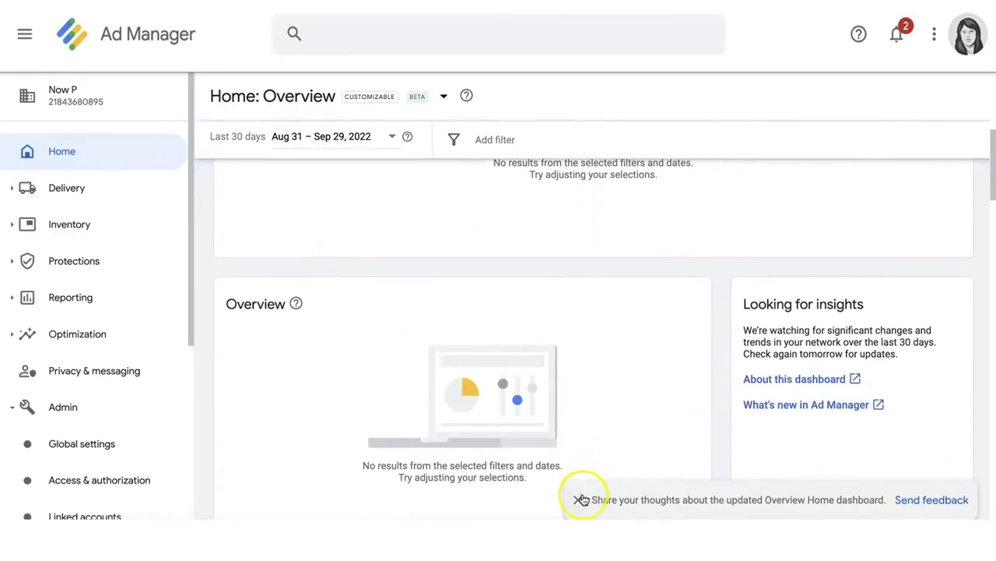
Dismiss the dashboard feedback notice and go to Admin > Linked accounts.
{"action": "left_click", "coordinate": [579, 499]}
{"action": "scroll", "coordinate": [161, 400], "scroll_direction": "down", "scroll_amount": 1}
{"action": "scroll", "coordinate": [159, 398], "scroll_direction": "down", "scroll_amount": 3}
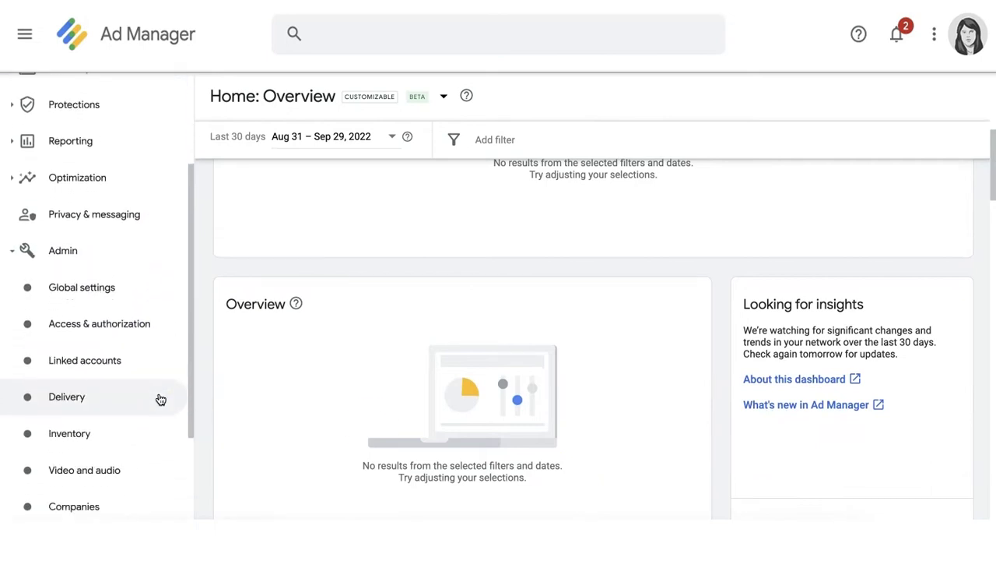
{"action": "left_click", "coordinate": [138, 367]}
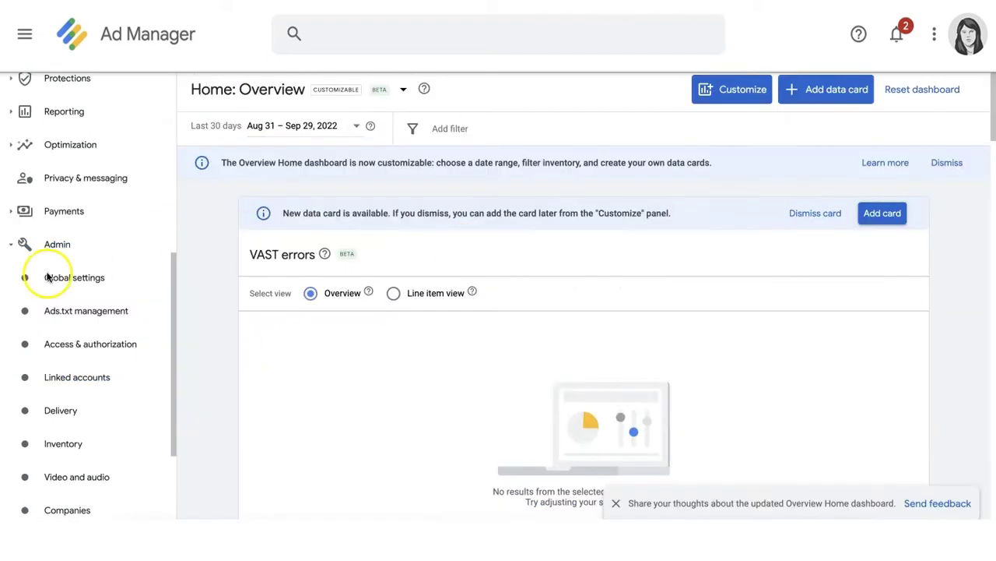
Return to Linked accounts and start a Contact us request for 'Activate Linked Accounts - AdSense Linking'.
{"action": "scroll", "coordinate": [49, 278], "scroll_direction": "down", "scroll_amount": 2}
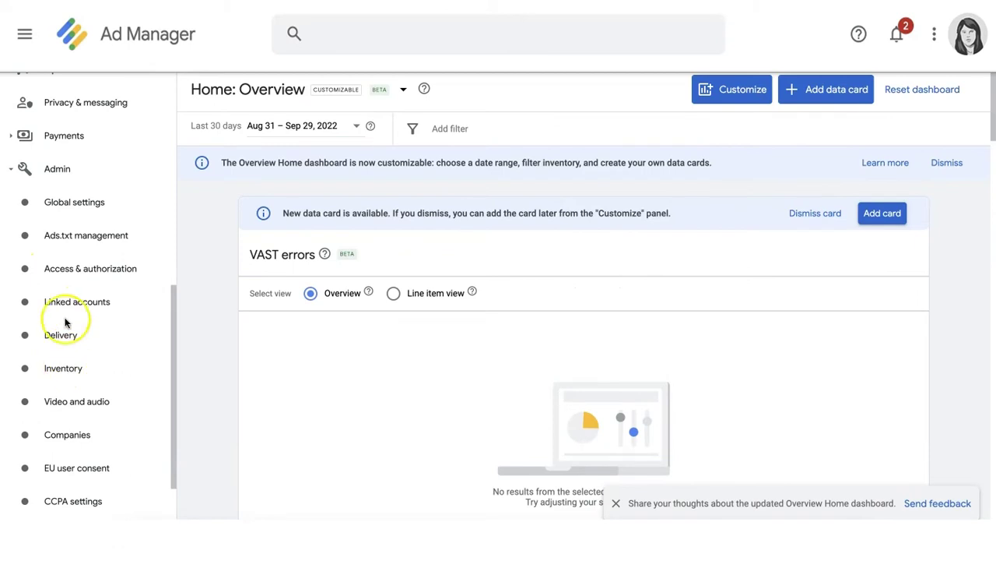
{"action": "left_click", "coordinate": [68, 300]}
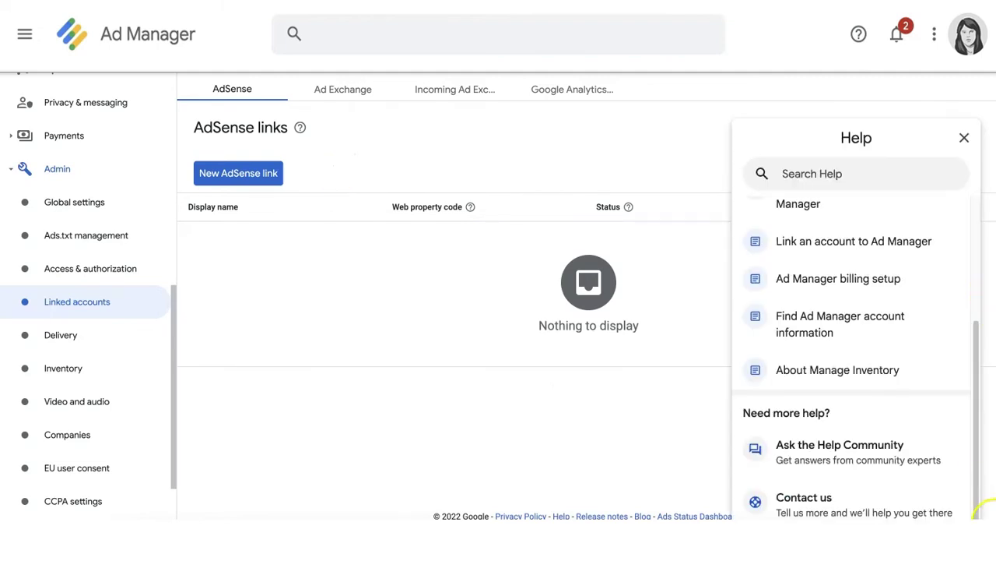
{"action": "left_click", "coordinate": [807, 498]}
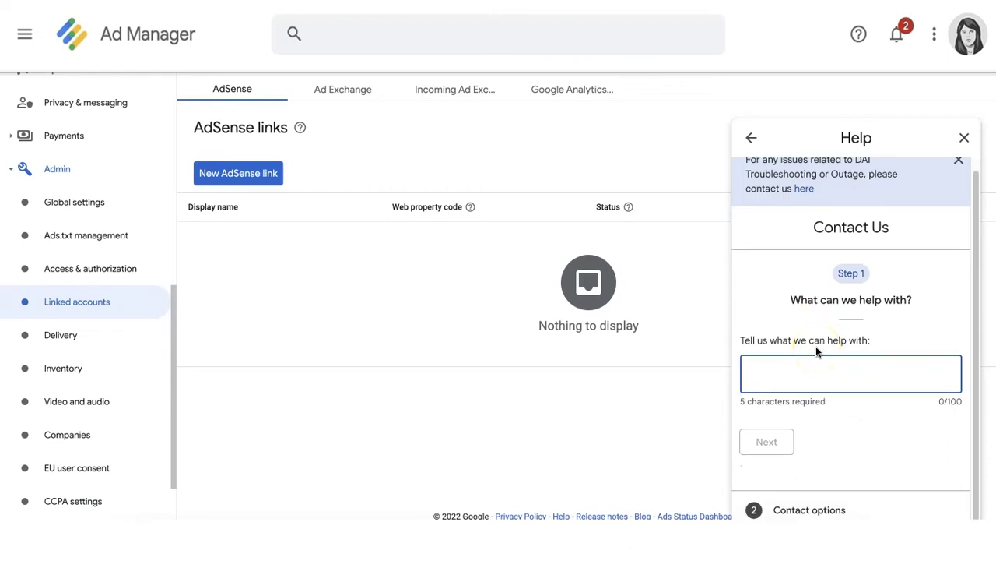
{"action": "type", "text": "Activate Linked Accounts - AdSense Linking"}
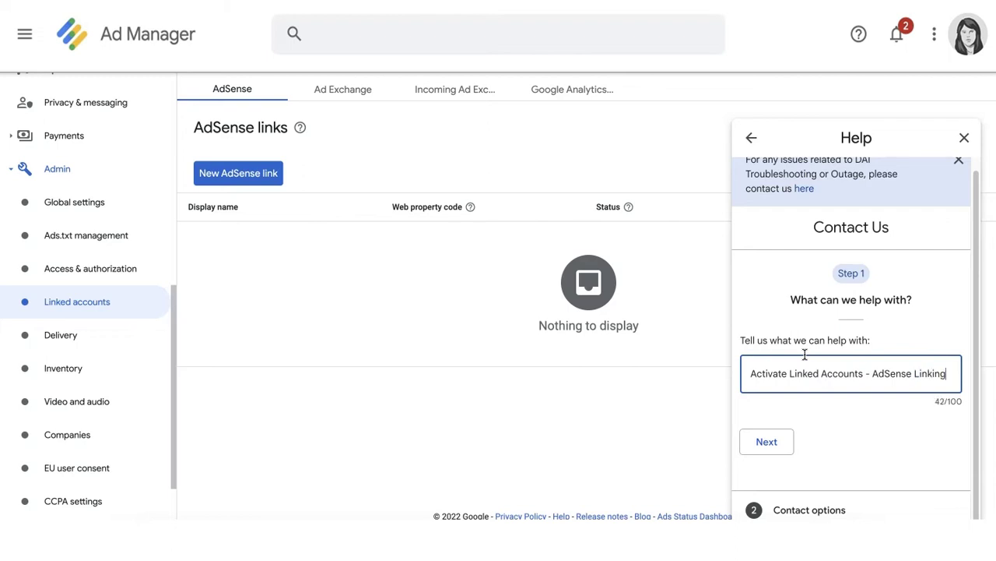
{"action": "left_click", "coordinate": [778, 442]}
{"action": "scroll", "coordinate": [788, 444], "scroll_direction": "down", "scroll_amount": 2}
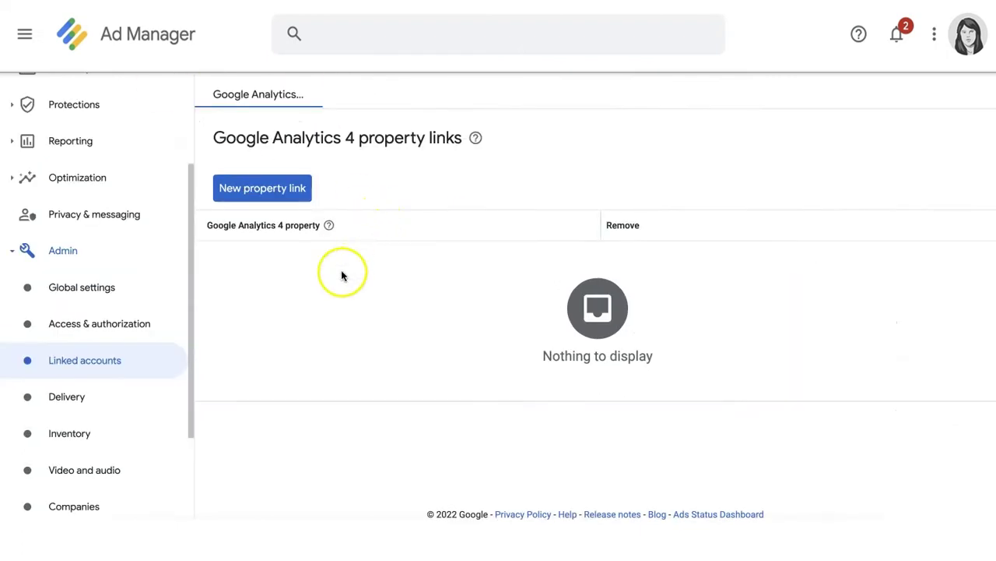
Cancel a new GA4 property link, then pick Display for a new AdSense Test line item.
{"action": "left_click", "coordinate": [285, 190]}
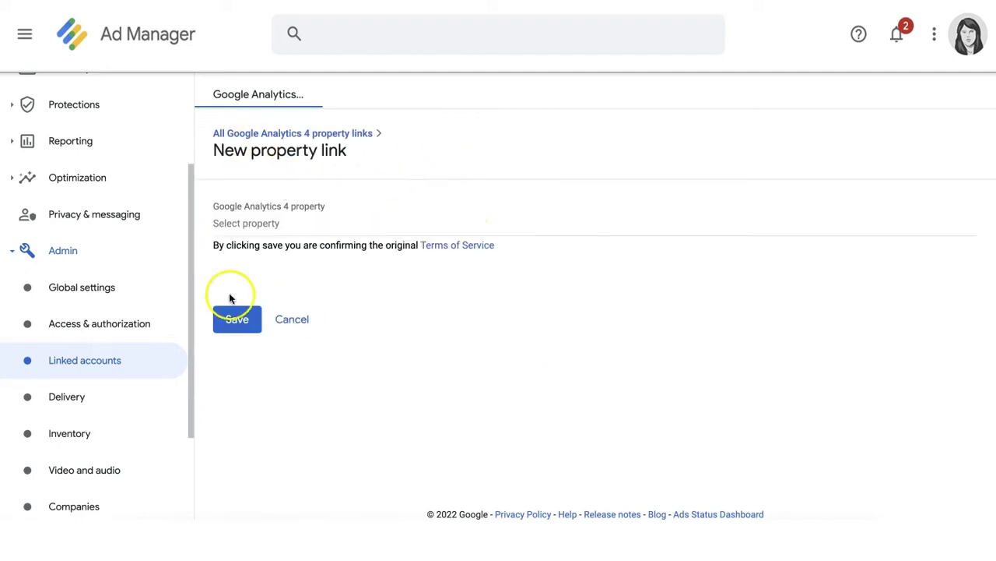
{"action": "left_click", "coordinate": [162, 375]}
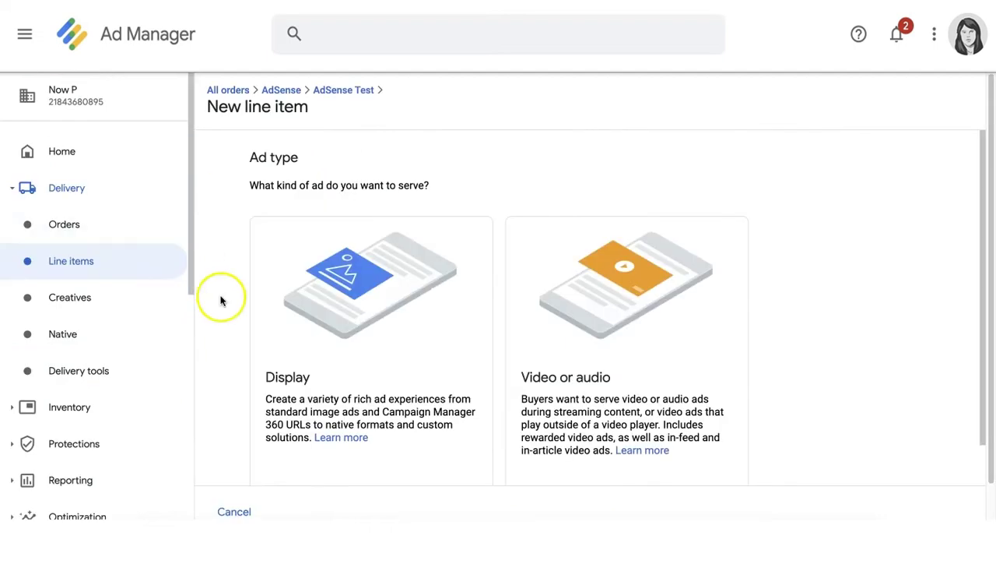
{"action": "scroll", "coordinate": [272, 356], "scroll_direction": "down", "scroll_amount": 1}
{"action": "left_click", "coordinate": [271, 452]}
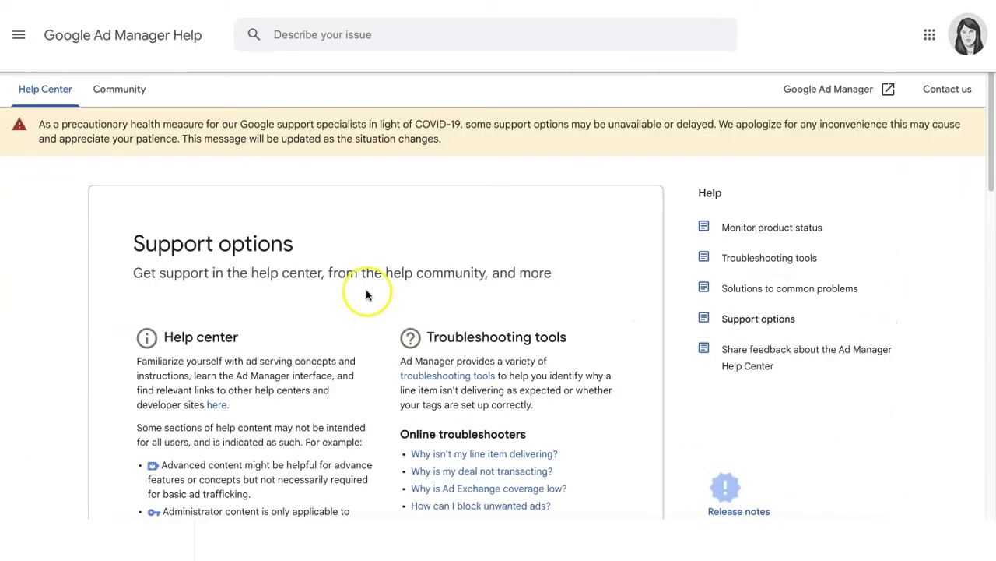
Scroll the Support options help page down to Contact publisher support.
{"action": "scroll", "coordinate": [367, 295], "scroll_direction": "down", "scroll_amount": 3}
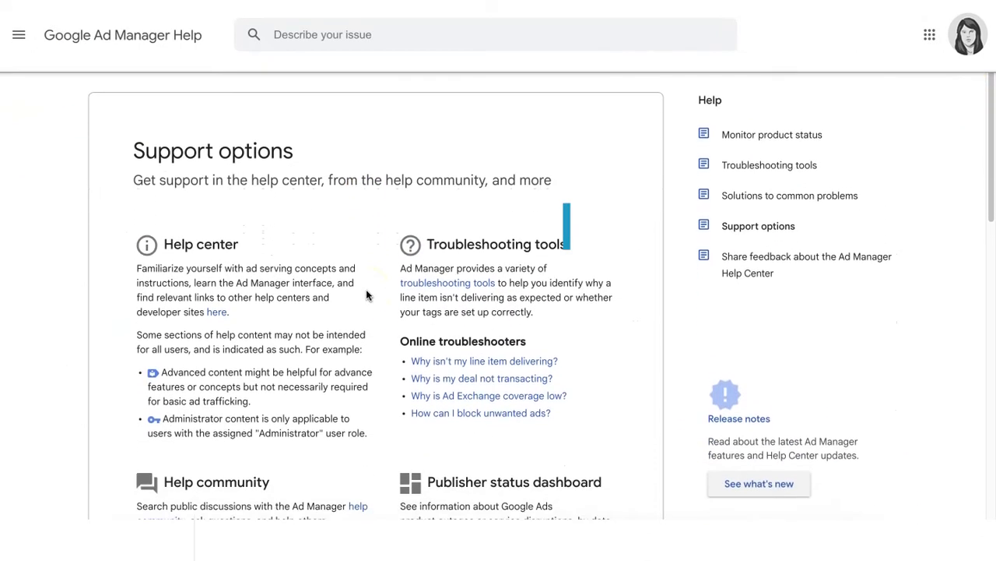
{"action": "scroll", "coordinate": [366, 294], "scroll_direction": "down", "scroll_amount": 5}
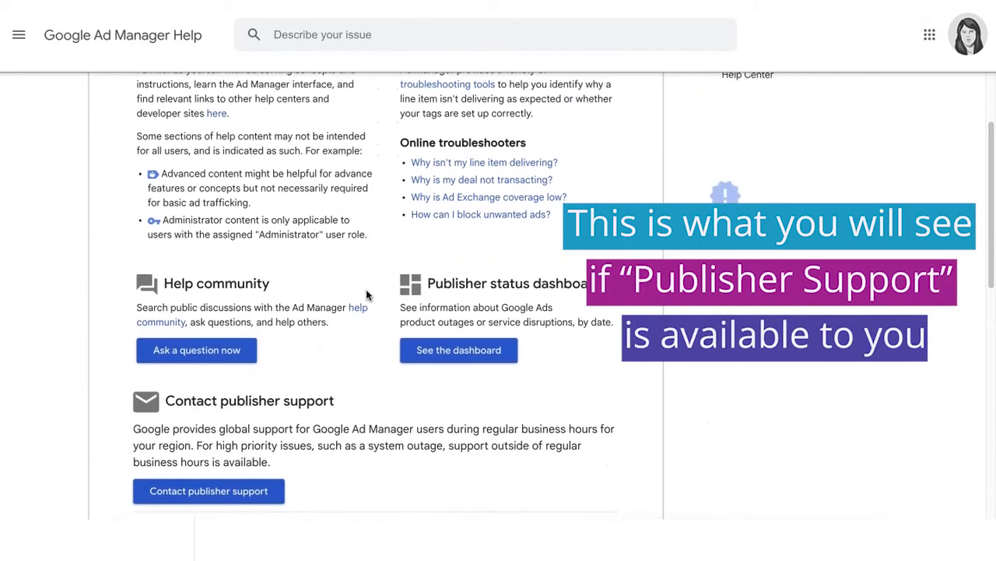
{"action": "scroll", "coordinate": [367, 294], "scroll_direction": "down", "scroll_amount": 3}
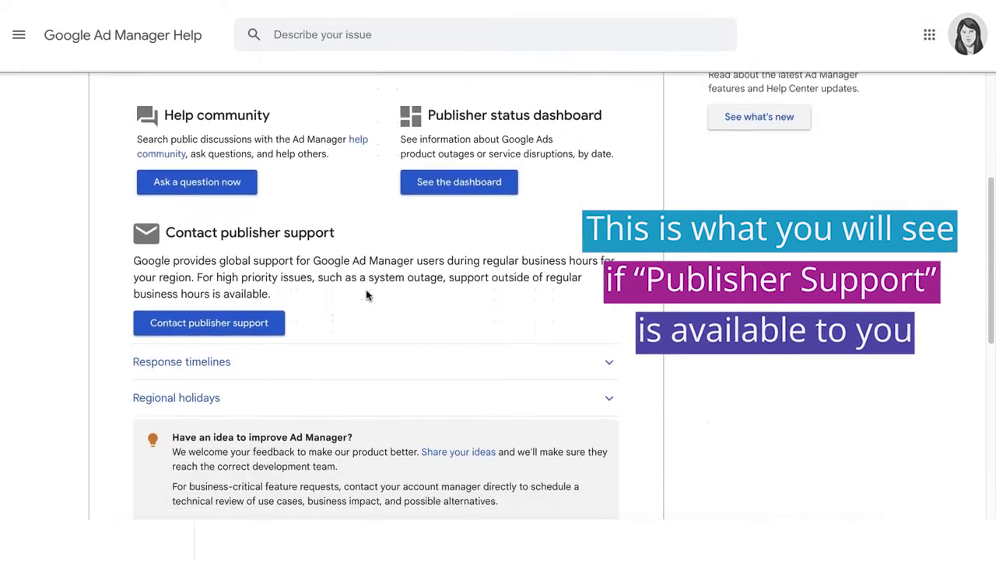
{"action": "scroll", "coordinate": [366, 294], "scroll_direction": "down", "scroll_amount": 1}
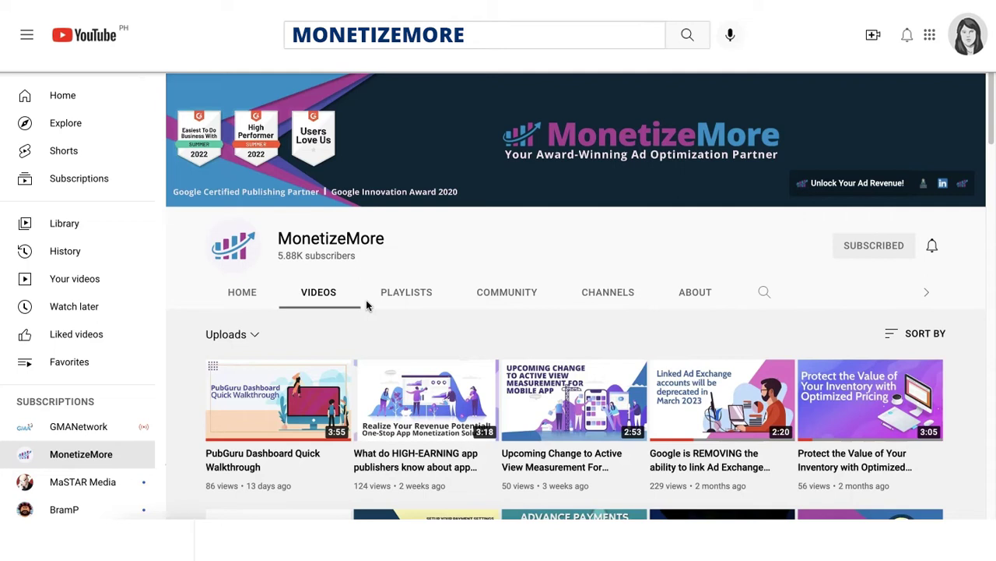
Browse MonetizeMore's uploaded videos, then open the Contact Us support form from the help article.
{"action": "scroll", "coordinate": [367, 306], "scroll_direction": "down", "scroll_amount": 3}
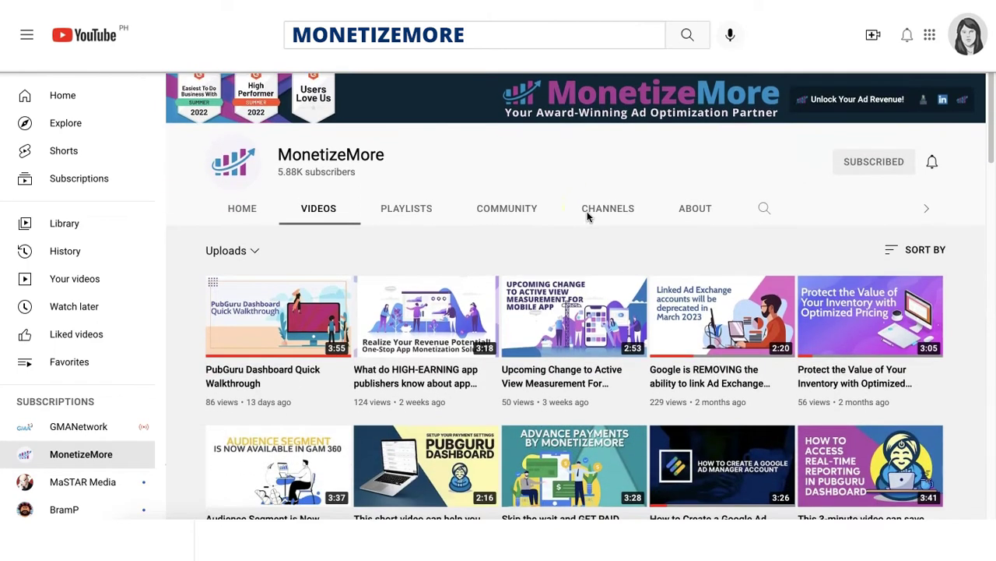
{"action": "scroll", "coordinate": [588, 216], "scroll_direction": "down", "scroll_amount": 5}
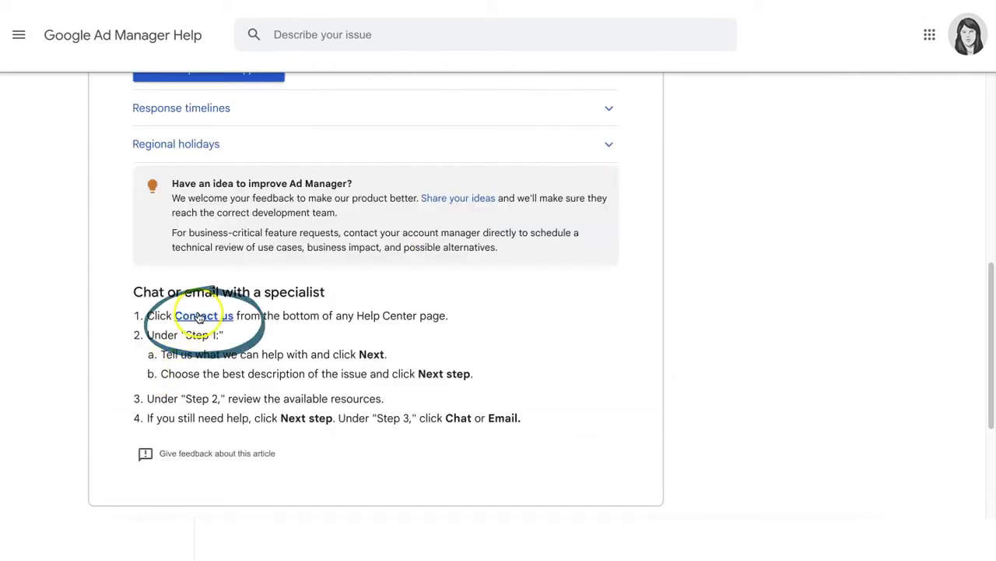
{"action": "left_click", "coordinate": [199, 316]}
{"action": "scroll", "coordinate": [198, 318], "scroll_direction": "down", "scroll_amount": 1}
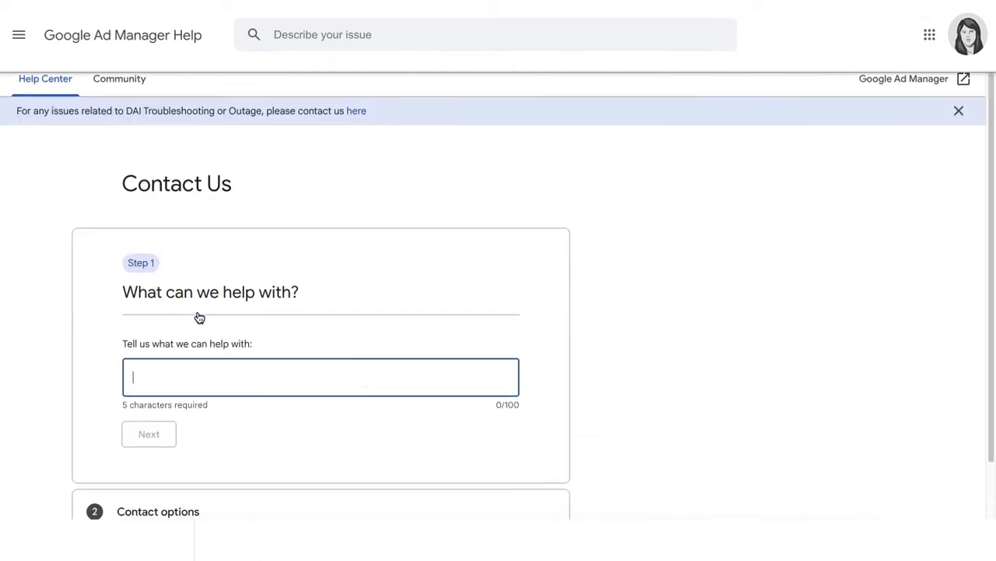
{"action": "left_click", "coordinate": [144, 240]}
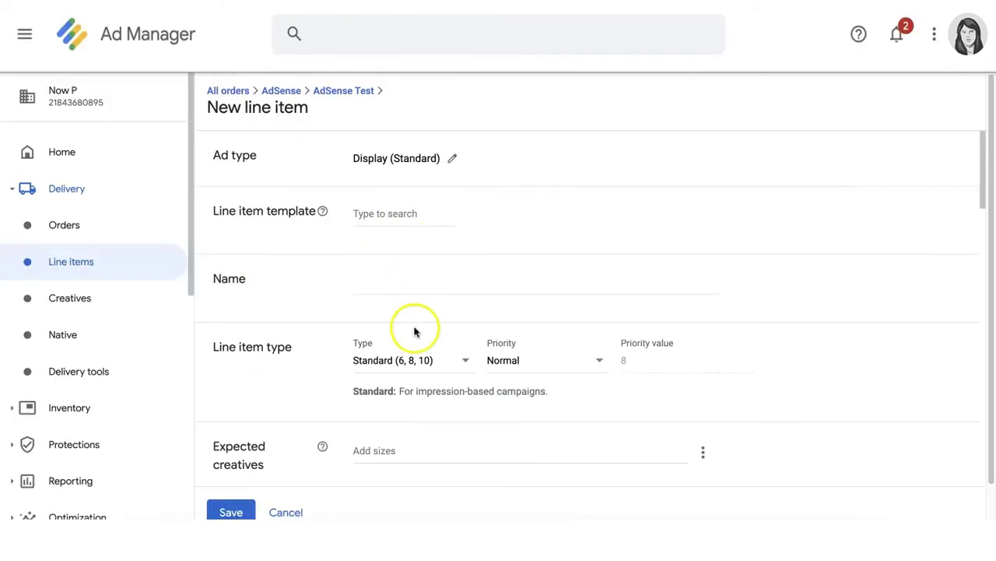
Review the available line item types, leaving the type as Standard.
{"action": "left_click", "coordinate": [404, 363]}
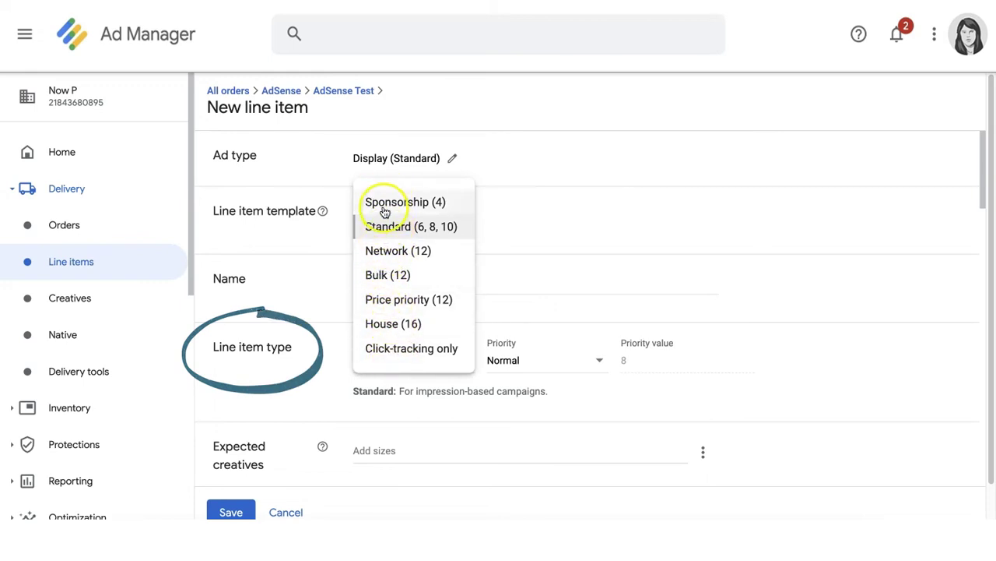
{"action": "left_click", "coordinate": [346, 383]}
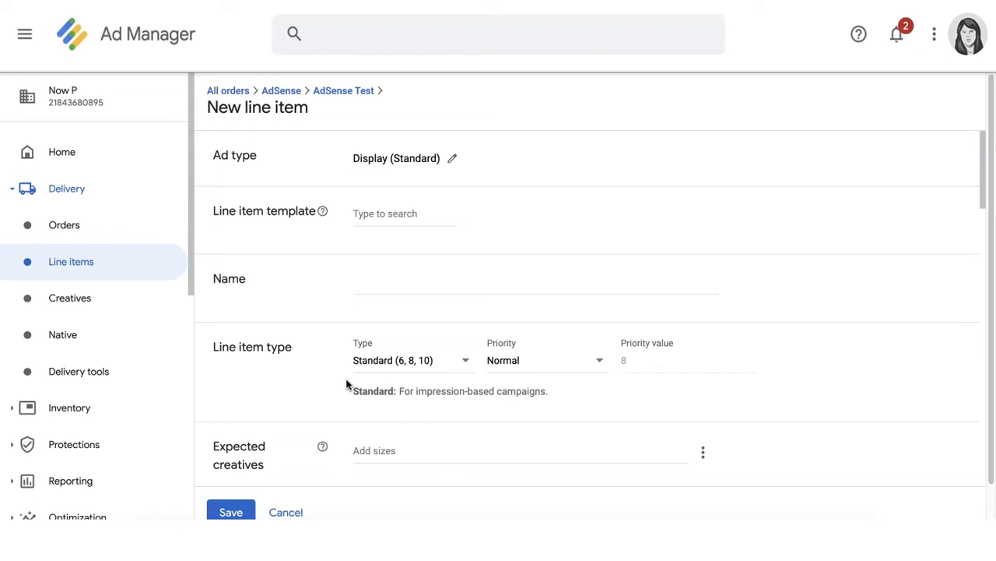
{"action": "left_click", "coordinate": [301, 389]}
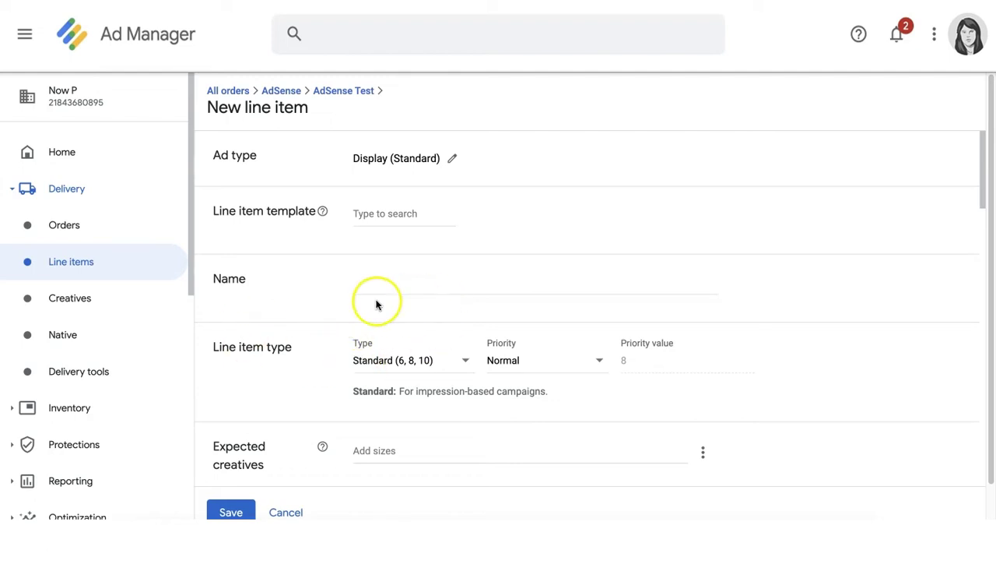
Expand Inventory in the sidebar and go to the Ad units page.
{"action": "left_click", "coordinate": [72, 406]}
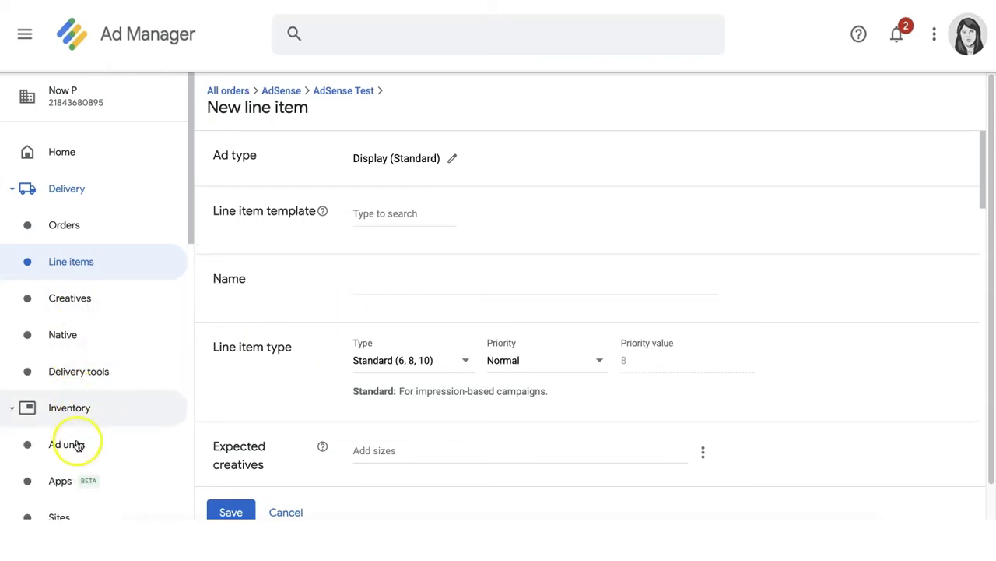
{"action": "scroll", "coordinate": [78, 445], "scroll_direction": "down", "scroll_amount": 2}
{"action": "left_click", "coordinate": [81, 334]}
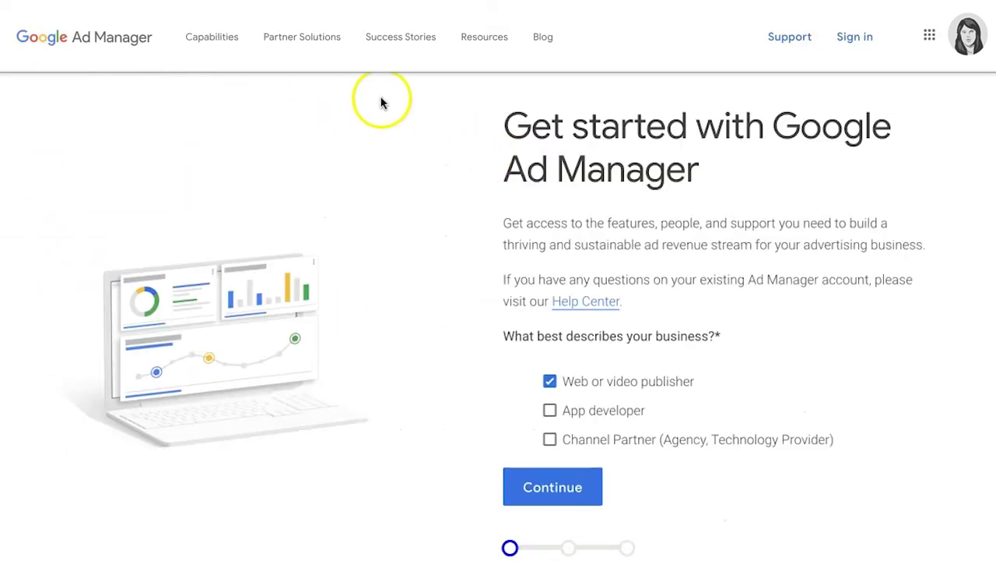
Continue the signup and answer Yes to having an existing Google AdSense account.
{"action": "scroll", "coordinate": [536, 192], "scroll_direction": "down", "scroll_amount": 2}
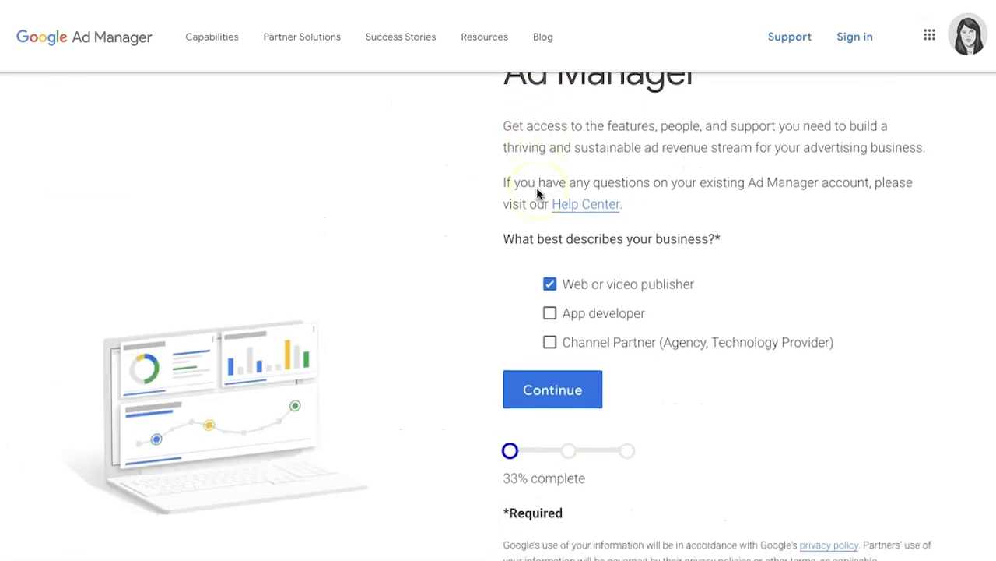
{"action": "scroll", "coordinate": [536, 190], "scroll_direction": "down", "scroll_amount": 3}
{"action": "left_click", "coordinate": [554, 251]}
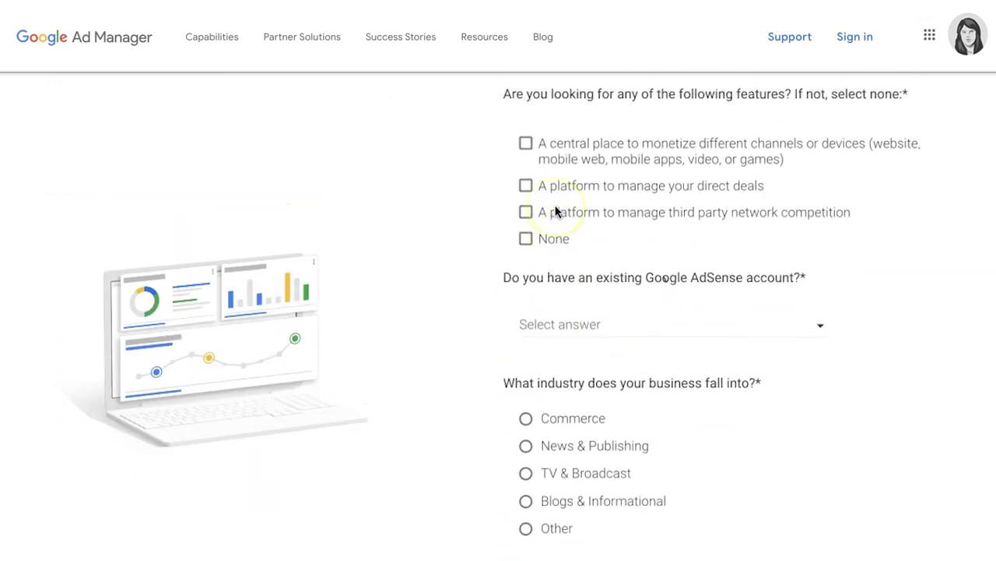
{"action": "scroll", "coordinate": [556, 257], "scroll_direction": "up", "scroll_amount": 1}
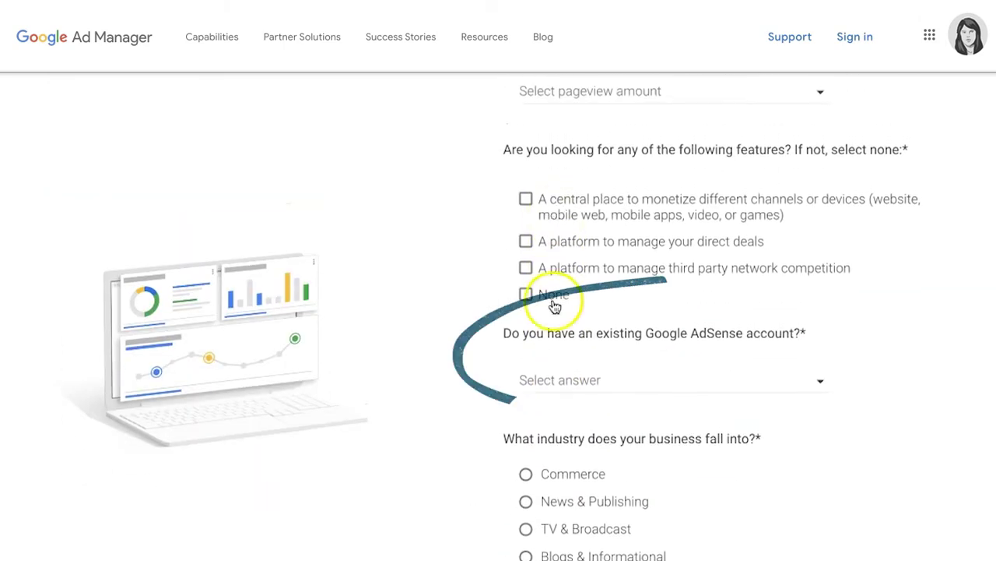
{"action": "left_click", "coordinate": [565, 380]}
{"action": "left_click", "coordinate": [568, 382]}
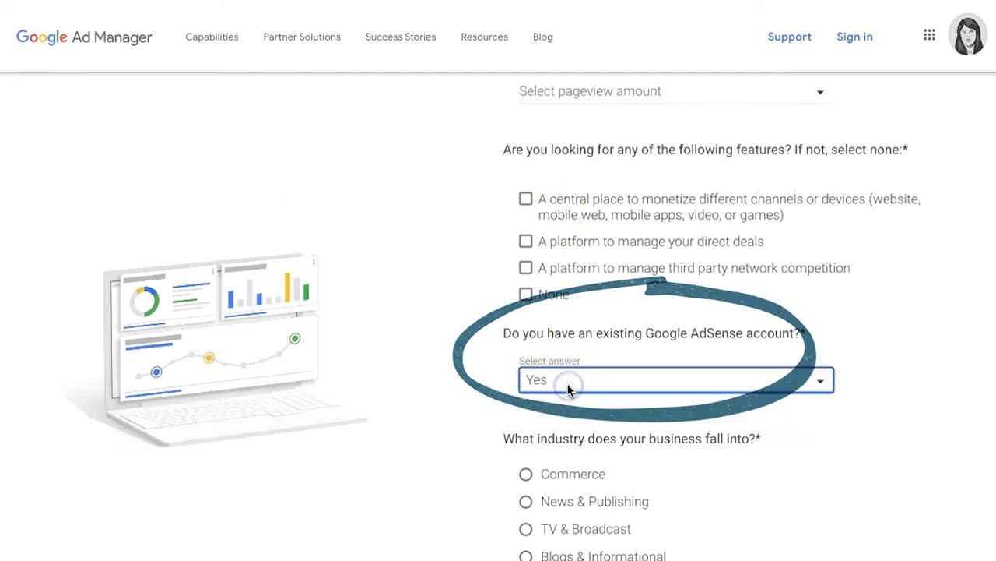
{"action": "left_click", "coordinate": [507, 327]}
{"action": "left_click", "coordinate": [229, 138]}
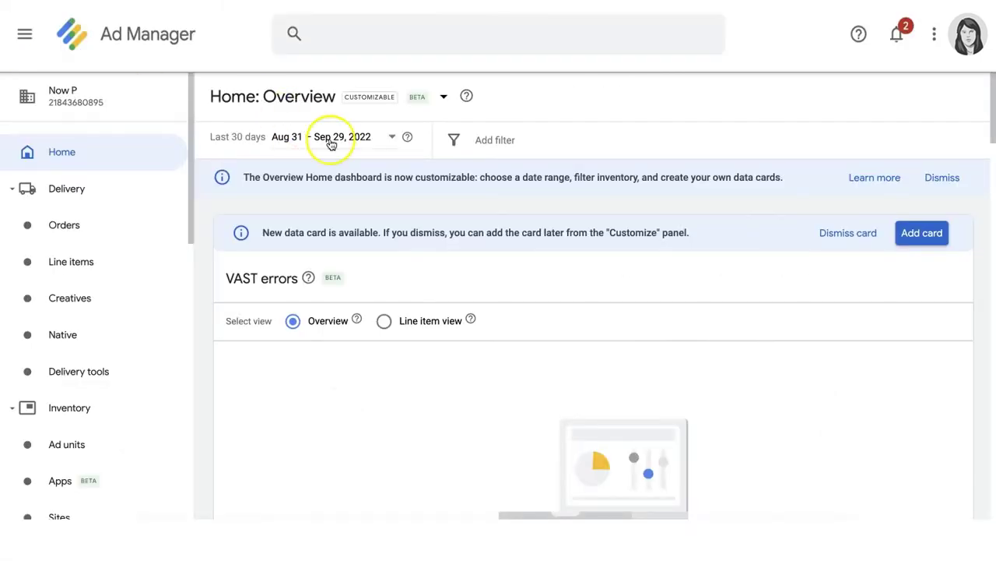
Visit Admin > Linked accounts, then open an ad unit's settings from the ad units list.
{"action": "scroll", "coordinate": [409, 187], "scroll_direction": "down", "scroll_amount": 3}
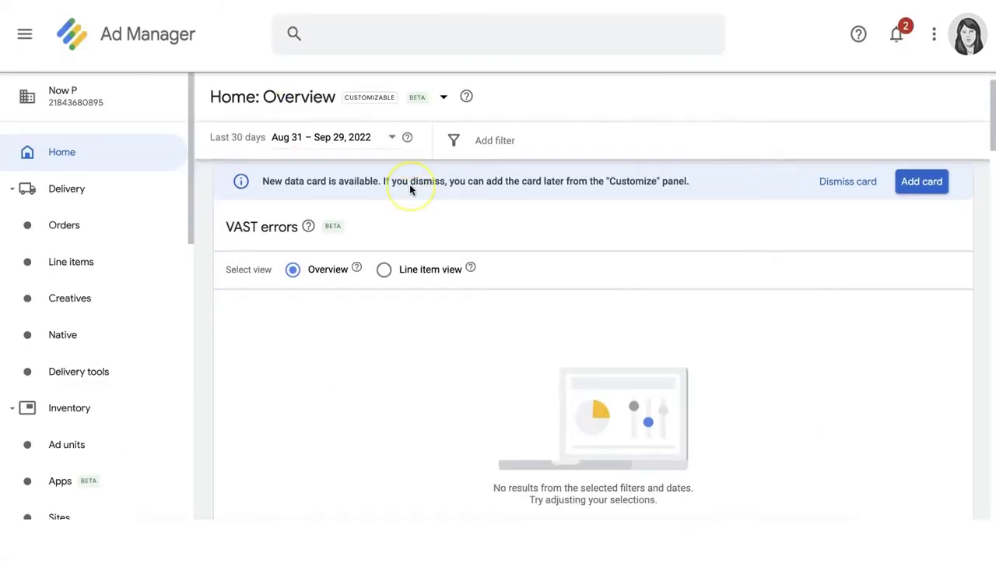
{"action": "scroll", "coordinate": [411, 190], "scroll_direction": "down", "scroll_amount": 3}
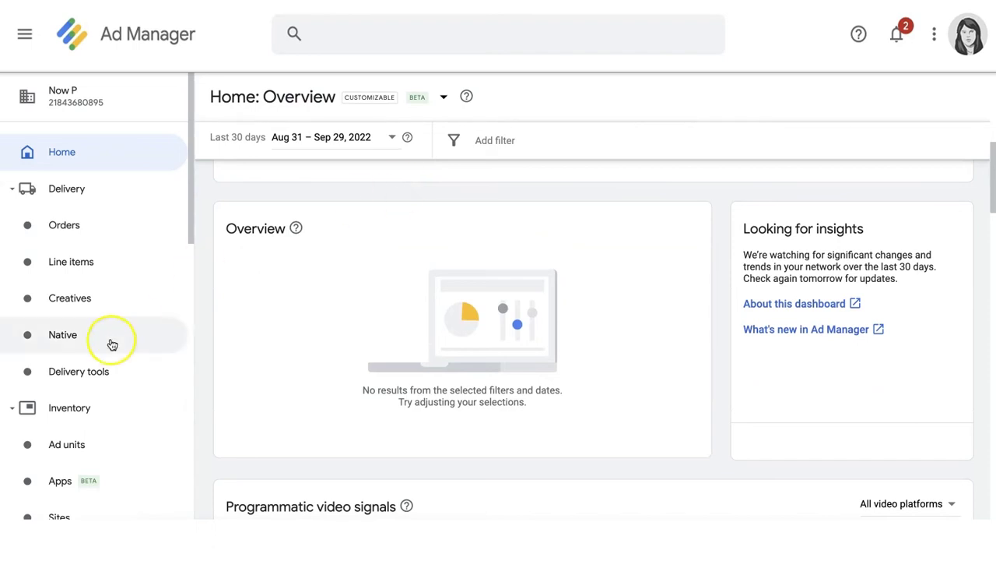
{"action": "scroll", "coordinate": [111, 345], "scroll_direction": "down", "scroll_amount": 9}
{"action": "left_click", "coordinate": [88, 328]}
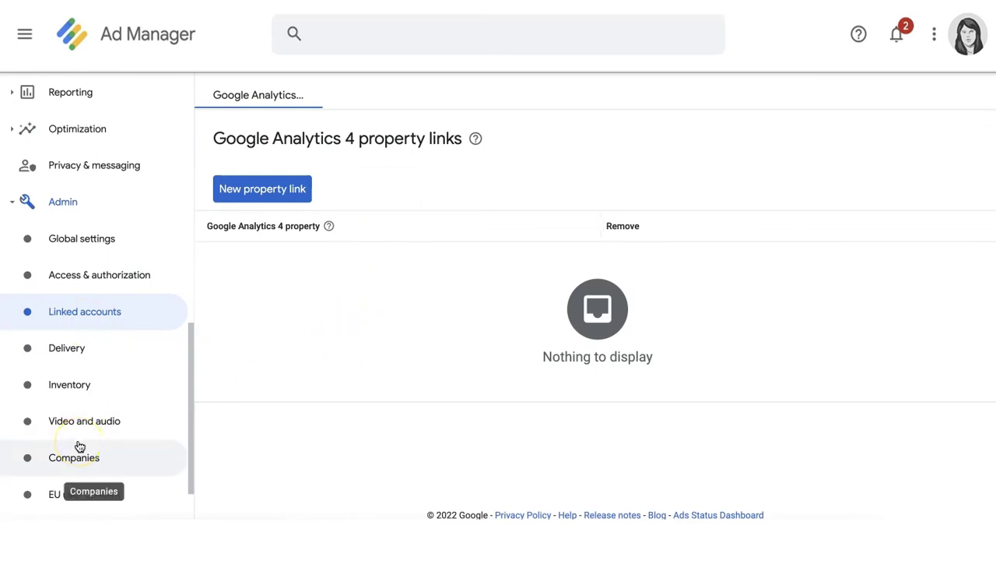
{"action": "scroll", "coordinate": [151, 316], "scroll_direction": "up", "scroll_amount": 10}
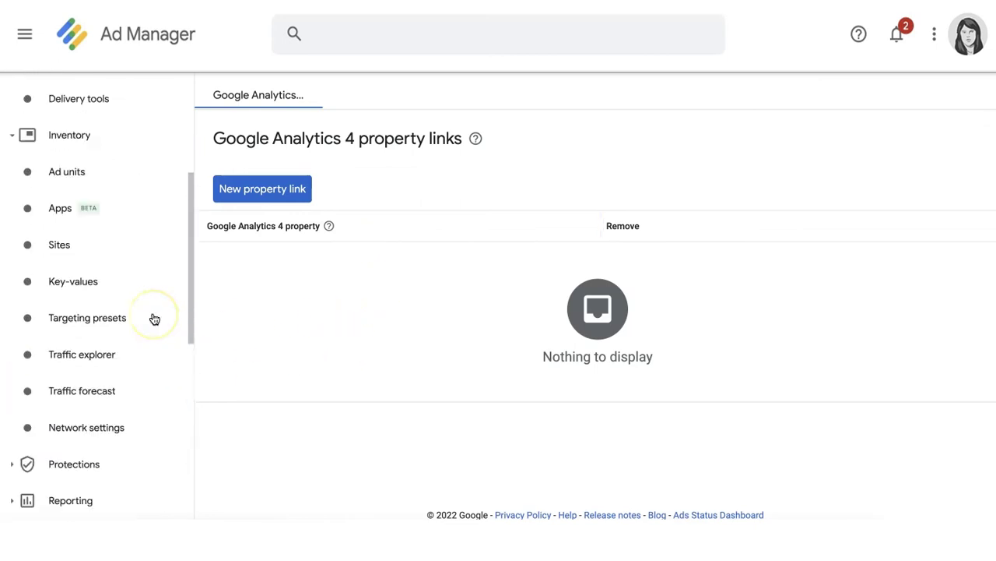
{"action": "left_click", "coordinate": [127, 303]}
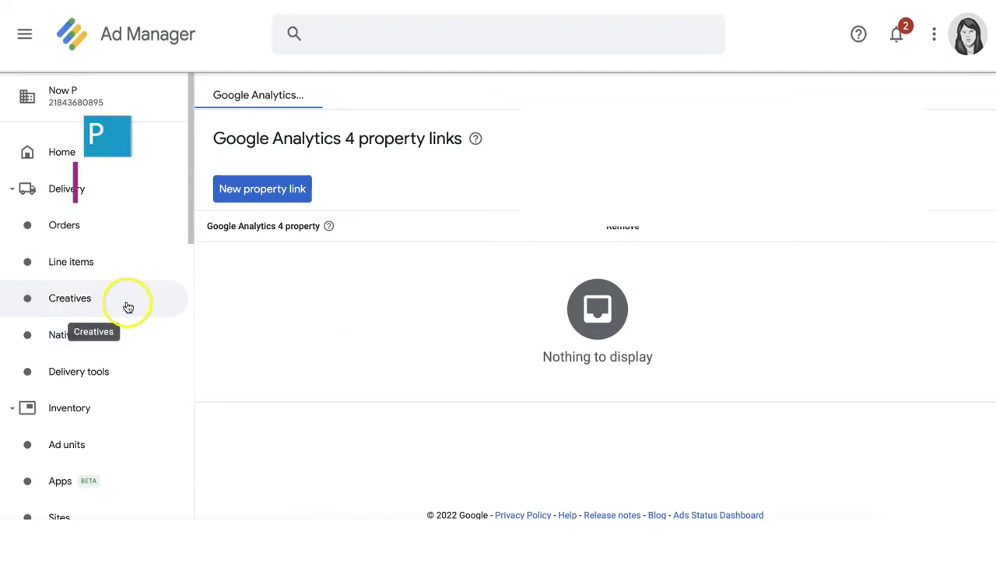
{"action": "left_click", "coordinate": [137, 438]}
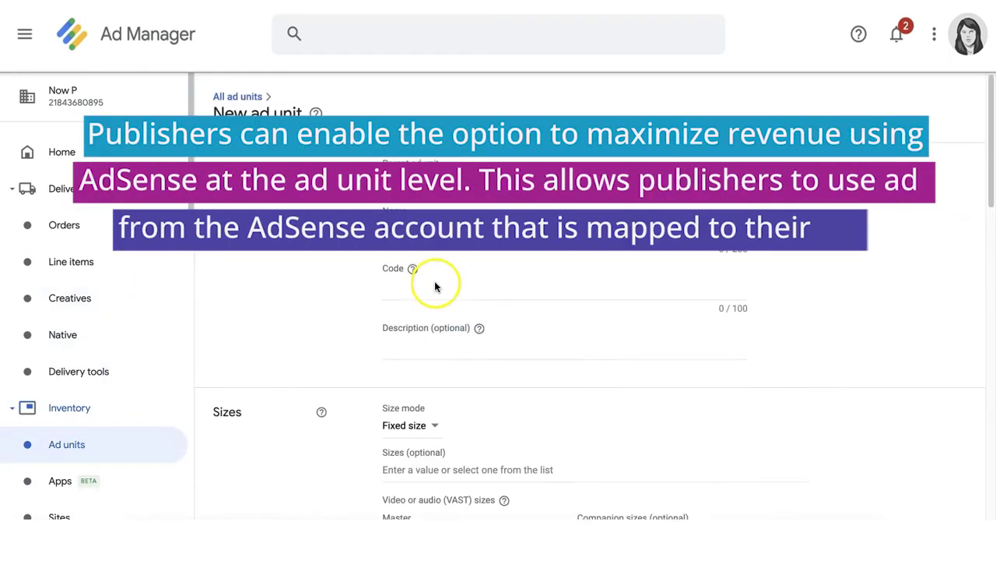
Tick 'Maximize revenue of unsold inventory with AdSense', overriding the inherited setting.
{"action": "scroll", "coordinate": [434, 286], "scroll_direction": "down", "scroll_amount": 10}
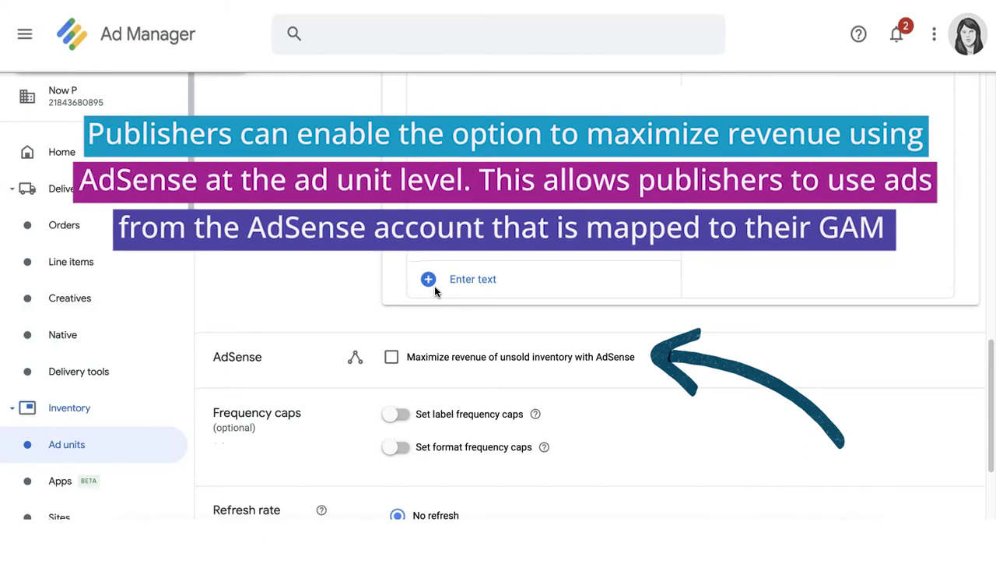
{"action": "left_click", "coordinate": [460, 356]}
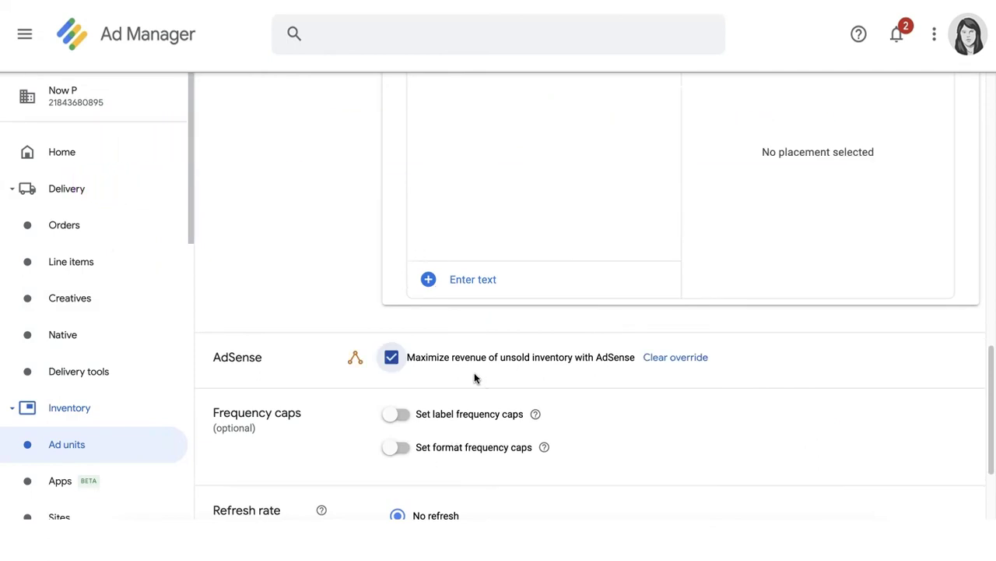
{"action": "left_click", "coordinate": [348, 379]}
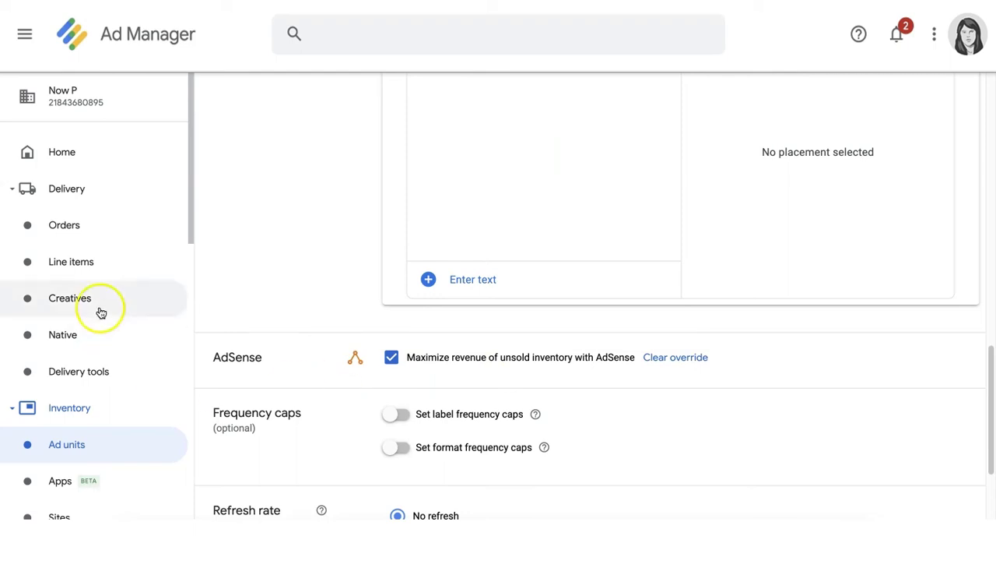
Create a new line item under Delivery > Line items with type Price priority (12).
{"action": "left_click", "coordinate": [92, 269]}
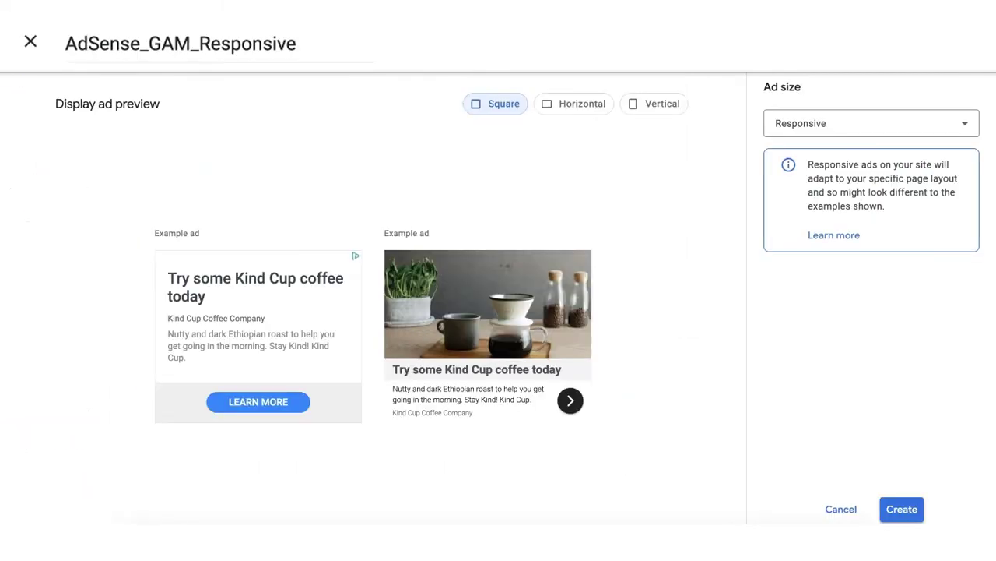
{"action": "left_click", "coordinate": [69, 157]}
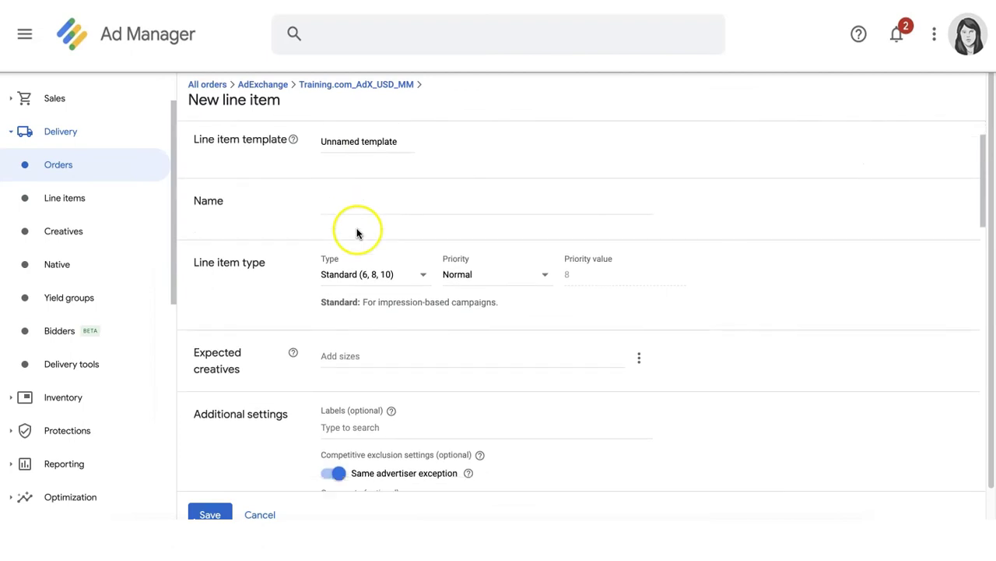
{"action": "left_click", "coordinate": [371, 276]}
{"action": "left_click", "coordinate": [366, 379]}
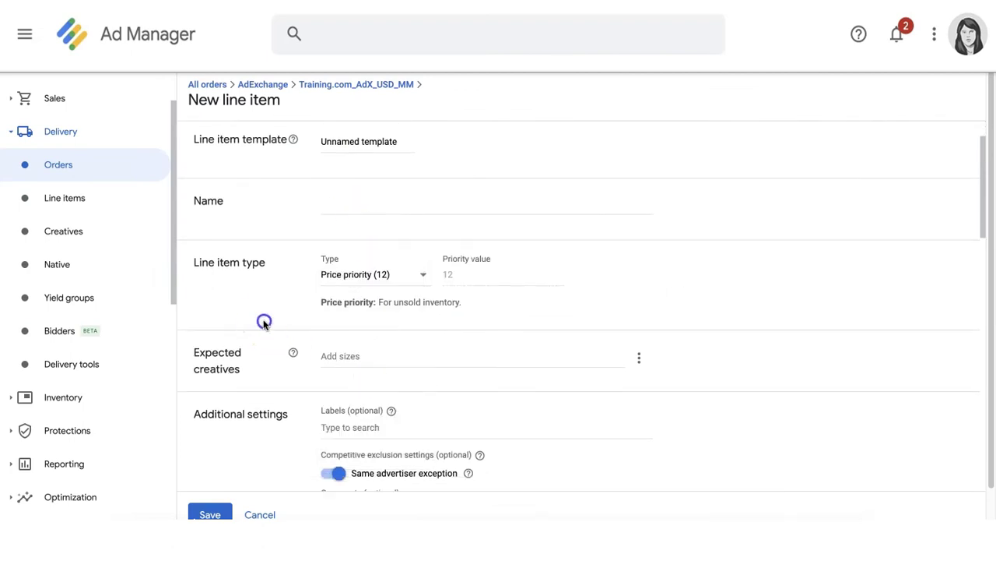
Set the line item's goal type to Daily.
{"action": "scroll", "coordinate": [264, 323], "scroll_direction": "down", "scroll_amount": 3}
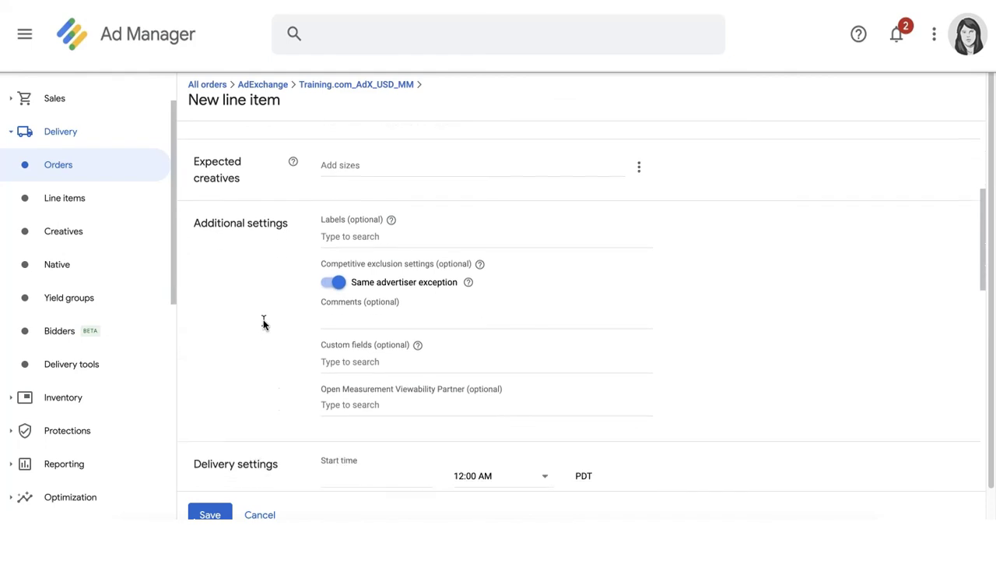
{"action": "scroll", "coordinate": [264, 323], "scroll_direction": "down", "scroll_amount": 3}
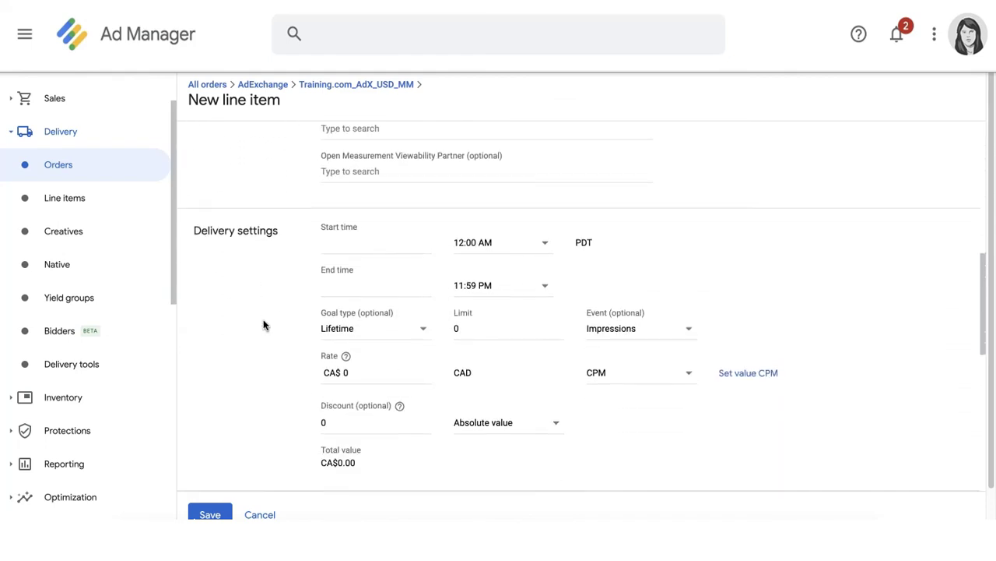
{"action": "scroll", "coordinate": [264, 325], "scroll_direction": "down", "scroll_amount": 1}
{"action": "left_click", "coordinate": [354, 277]}
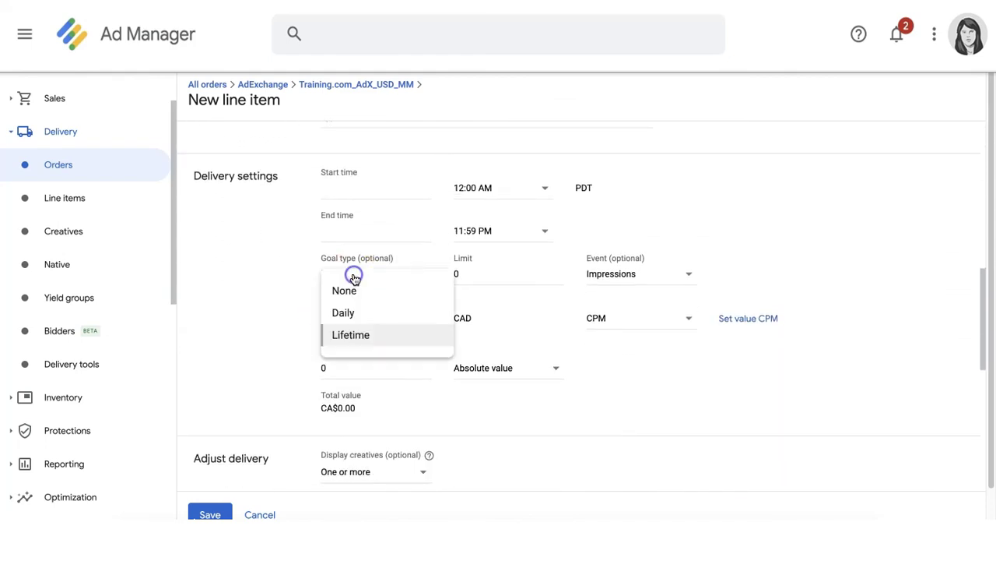
{"action": "left_click", "coordinate": [354, 319]}
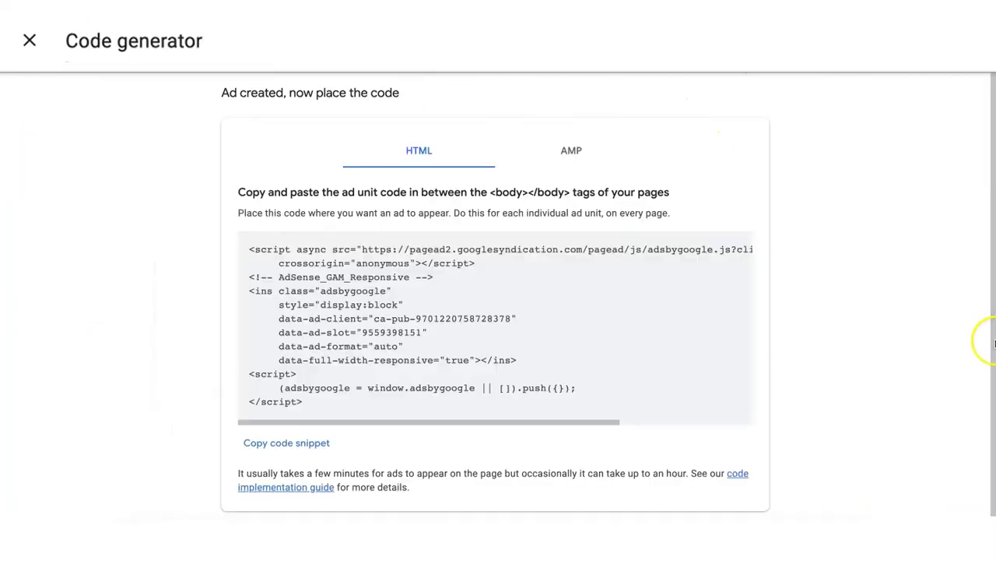
Scroll through Delivery settings: immediate start, unlimited end, 5,000 daily impressions at CA$ 5 CPM.
{"action": "scroll", "coordinate": [466, 287], "scroll_direction": "down", "scroll_amount": 1}
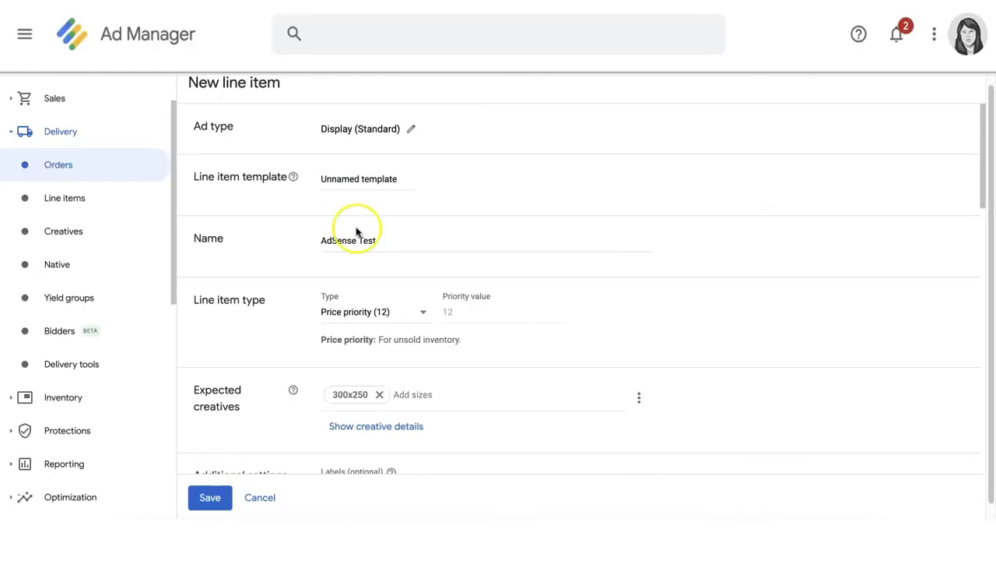
{"action": "scroll", "coordinate": [356, 223], "scroll_direction": "down", "scroll_amount": 5}
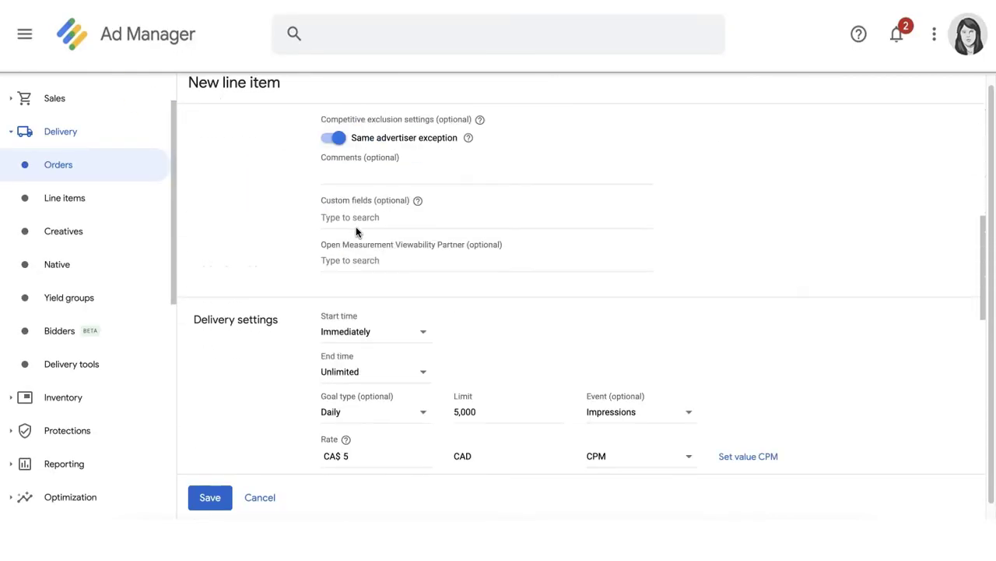
Save the AdSense Test line item and copy the AdSense_GAM_Responsive code snippet from Creatives.
{"action": "scroll", "coordinate": [356, 231], "scroll_direction": "down", "scroll_amount": 10}
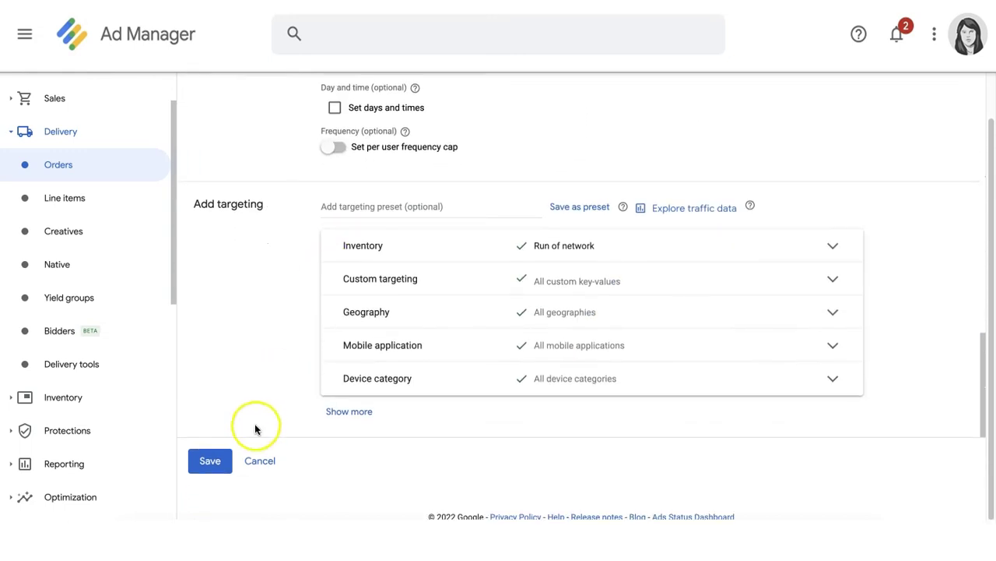
{"action": "left_click", "coordinate": [216, 461]}
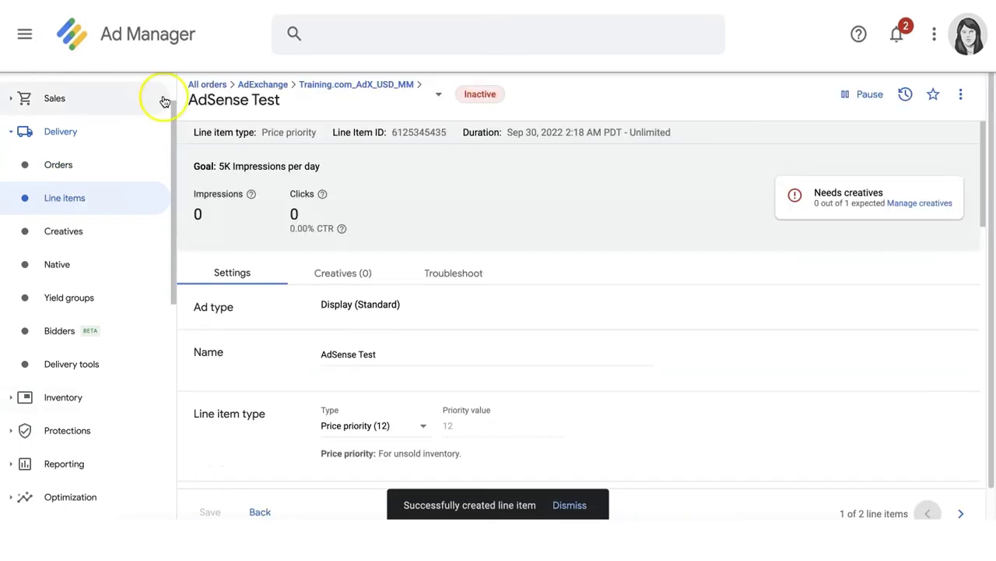
{"action": "left_click", "coordinate": [337, 274]}
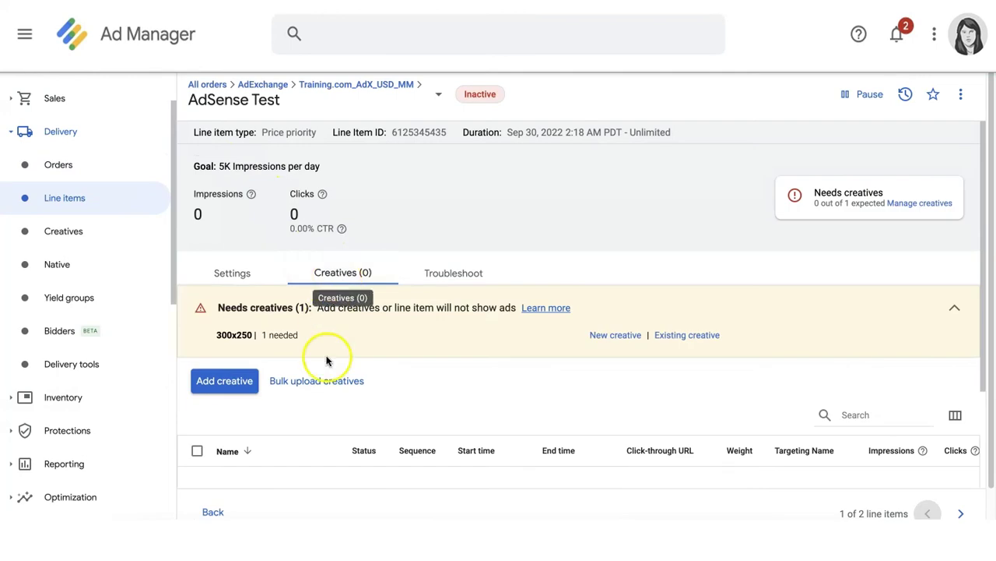
{"action": "scroll", "coordinate": [327, 361], "scroll_direction": "down", "scroll_amount": 1}
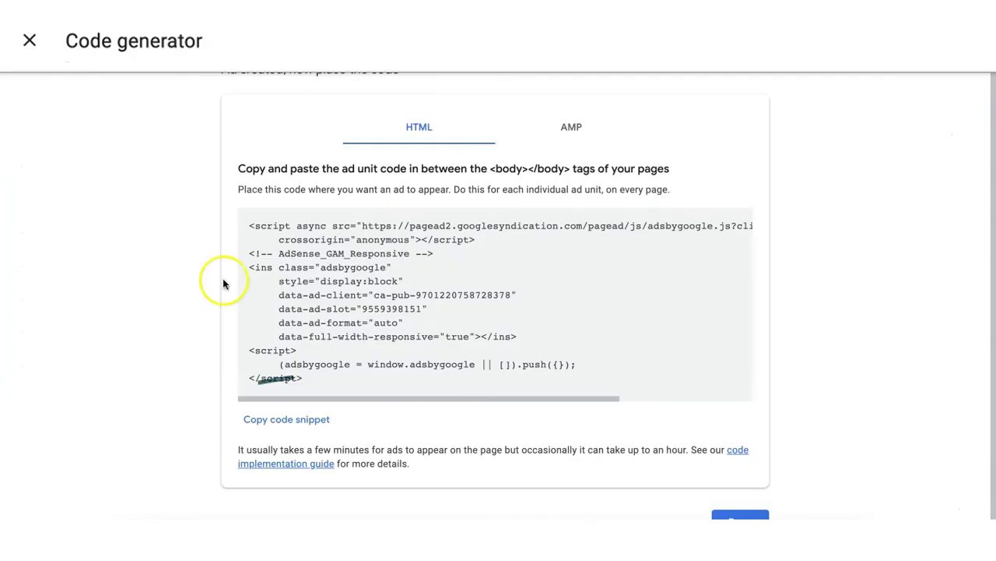
{"action": "left_click", "coordinate": [287, 418]}
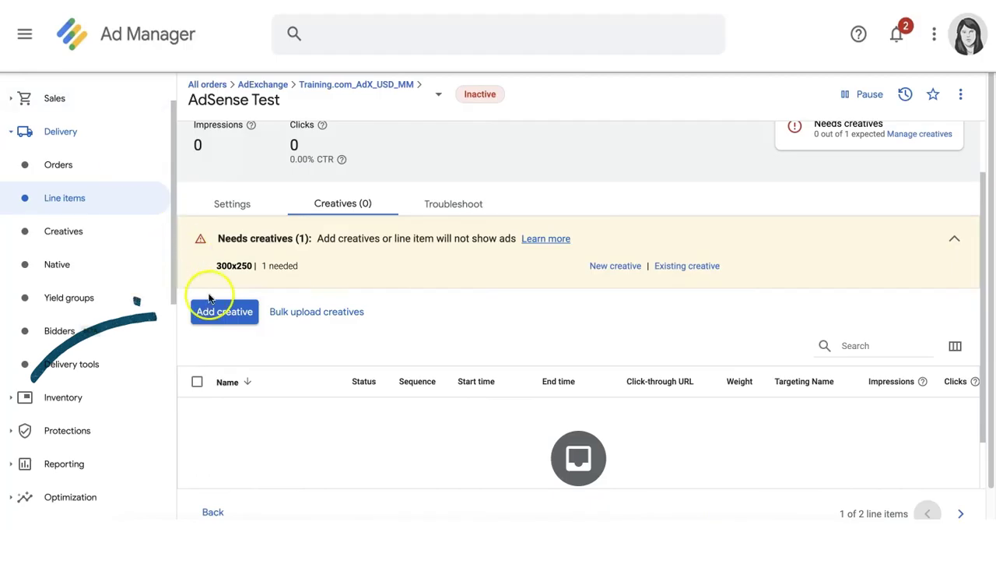
Add a 300x250 Third party creative to AdSense Test with the AdSense ad code pasted in.
{"action": "left_click", "coordinate": [214, 308]}
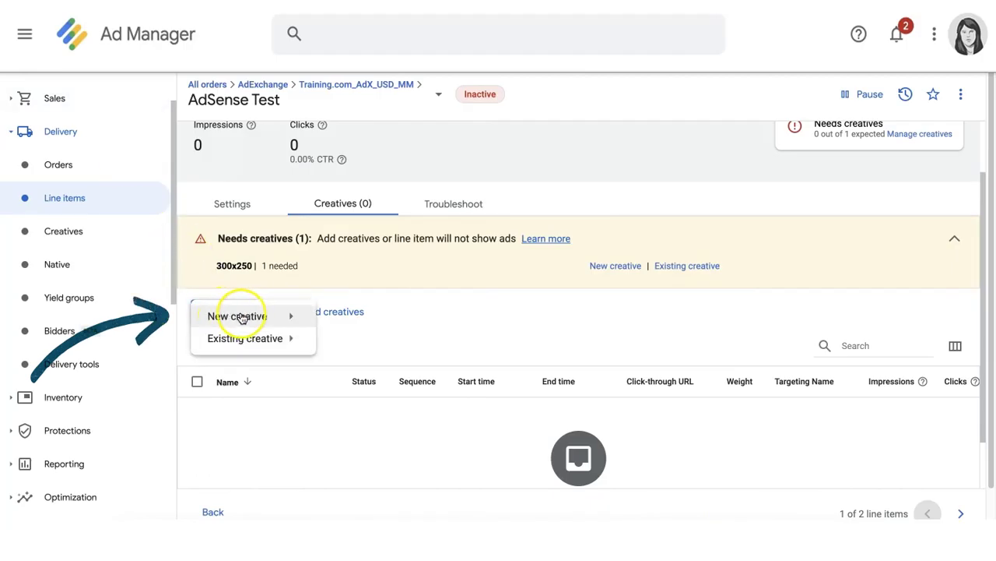
{"action": "mouse_move", "coordinate": [302, 322]}
{"action": "left_click", "coordinate": [352, 322]}
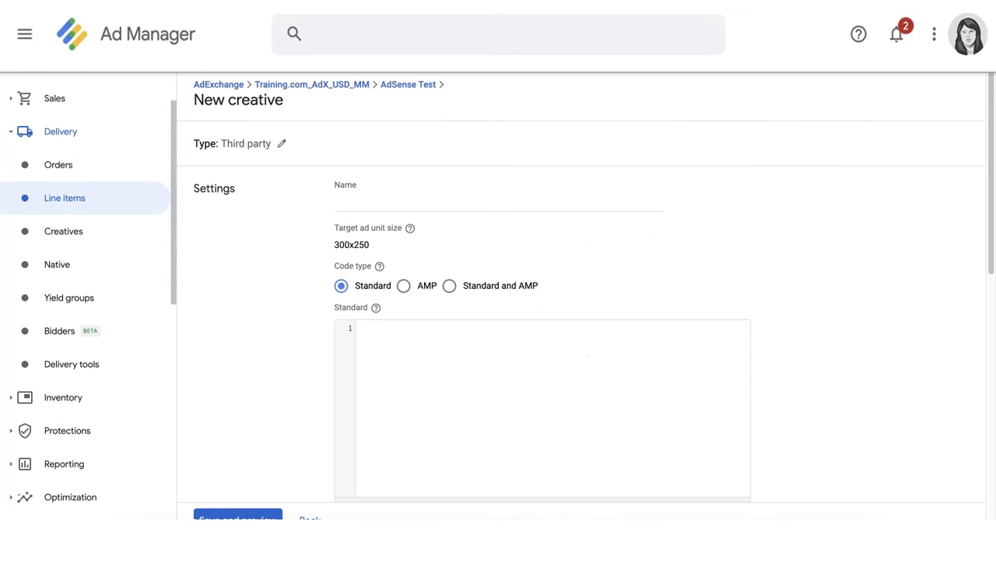
{"action": "left_click", "coordinate": [431, 329]}
{"action": "key", "text": "ctrl+v"}
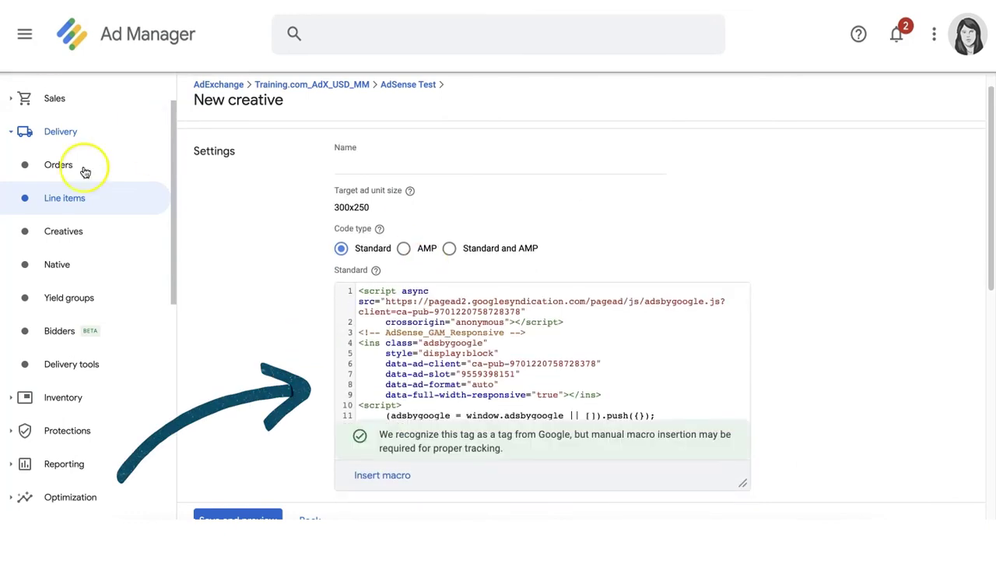
{"action": "left_click", "coordinate": [120, 458]}
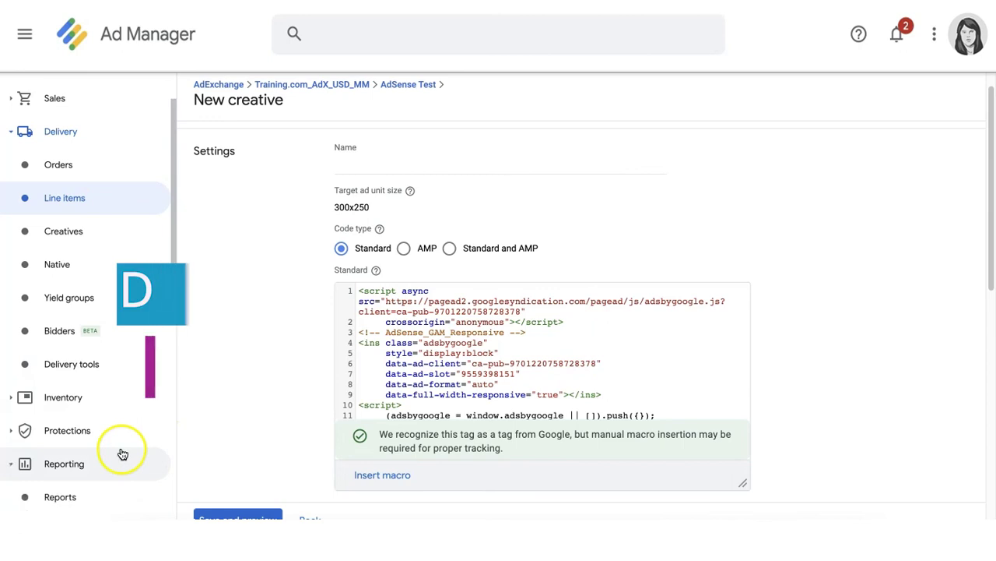
Open Reports under Reporting and start a new report.
{"action": "left_click", "coordinate": [79, 490]}
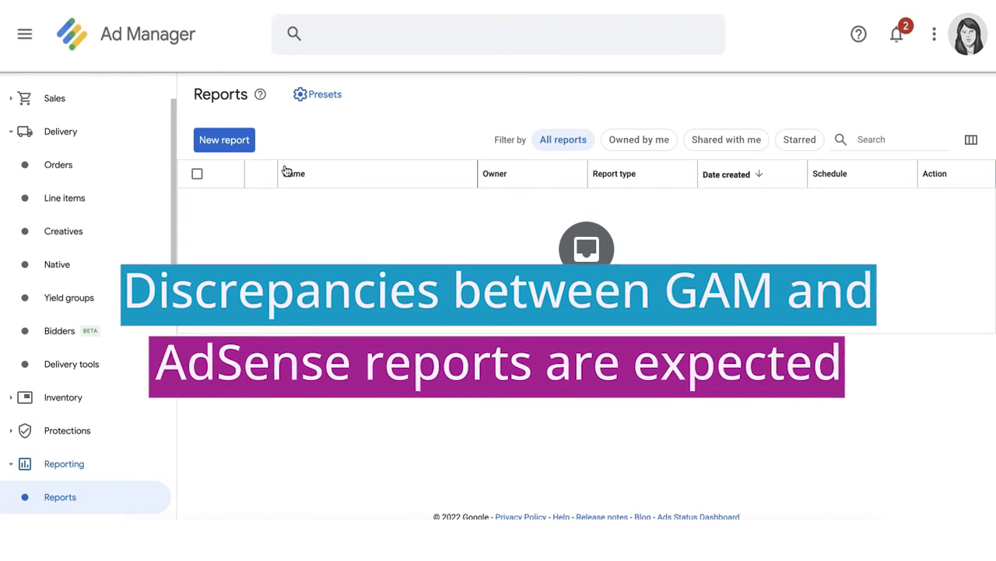
{"action": "left_click", "coordinate": [224, 139]}
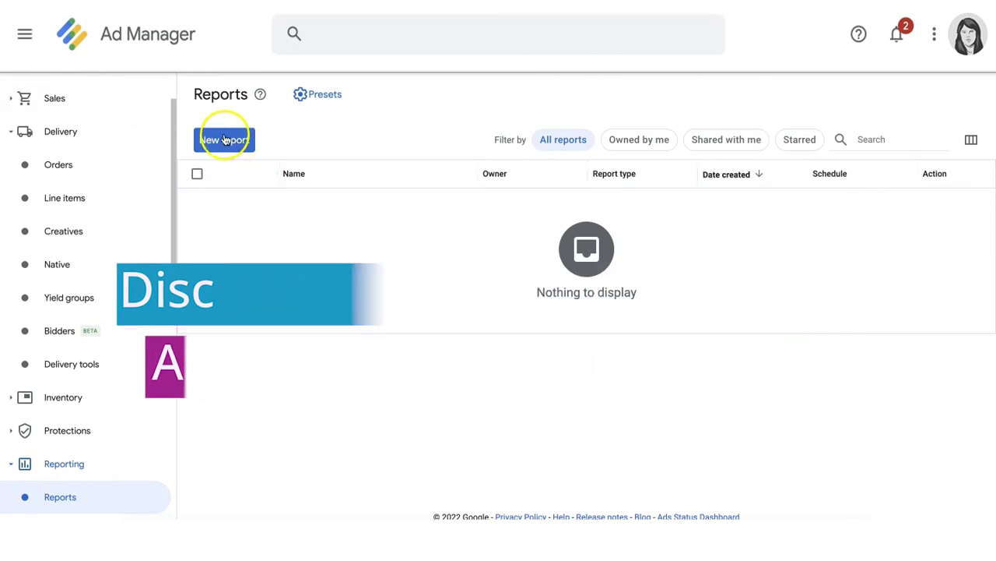
{"action": "scroll", "coordinate": [533, 226], "scroll_direction": "down", "scroll_amount": 5}
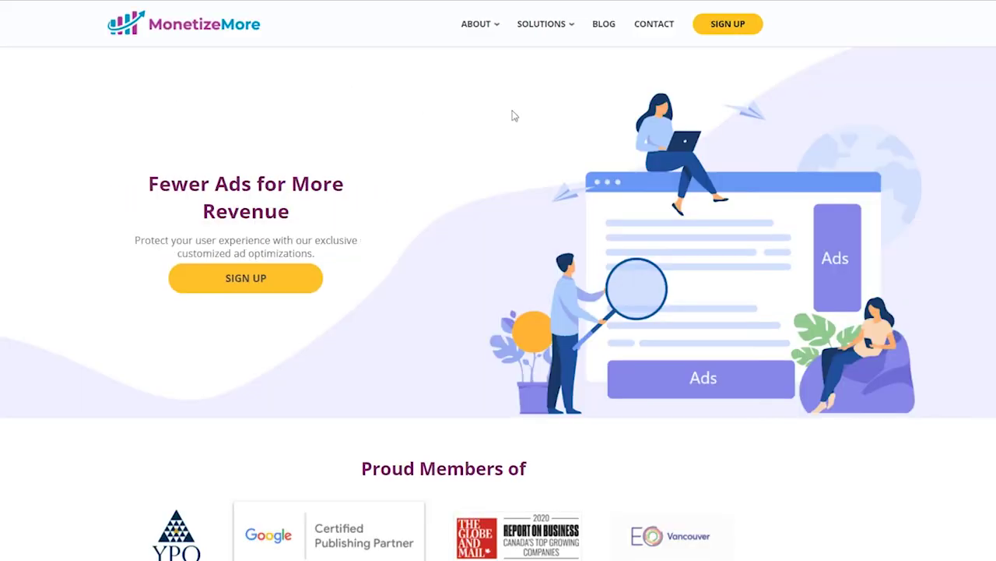
Scroll the MonetizeMore homepage down to the 'Take your Ad Optimization to the next level' section.
{"action": "scroll", "coordinate": [890, 68], "scroll_direction": "down", "scroll_amount": 4}
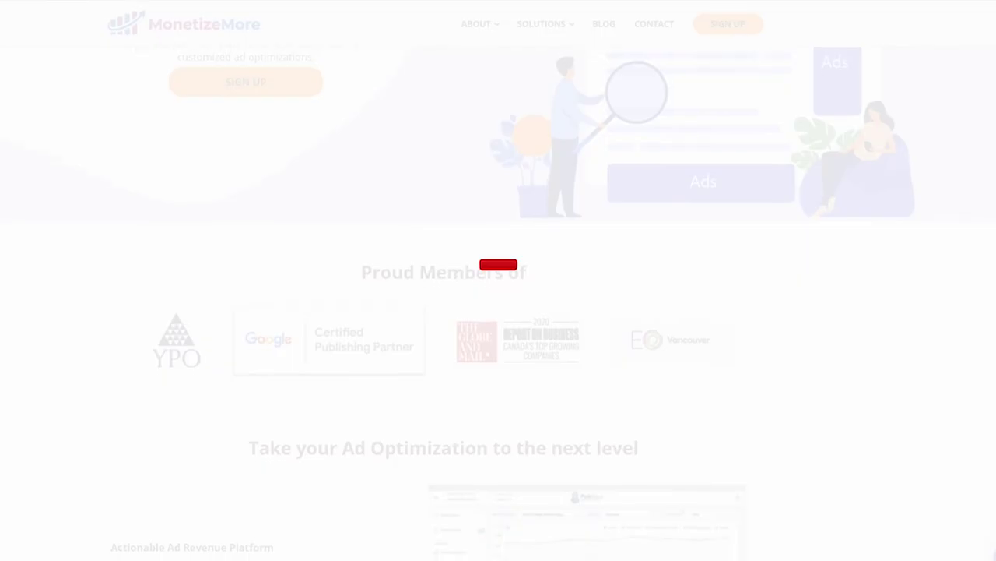
{"action": "scroll", "coordinate": [498, 311], "scroll_direction": "down", "scroll_amount": 6}
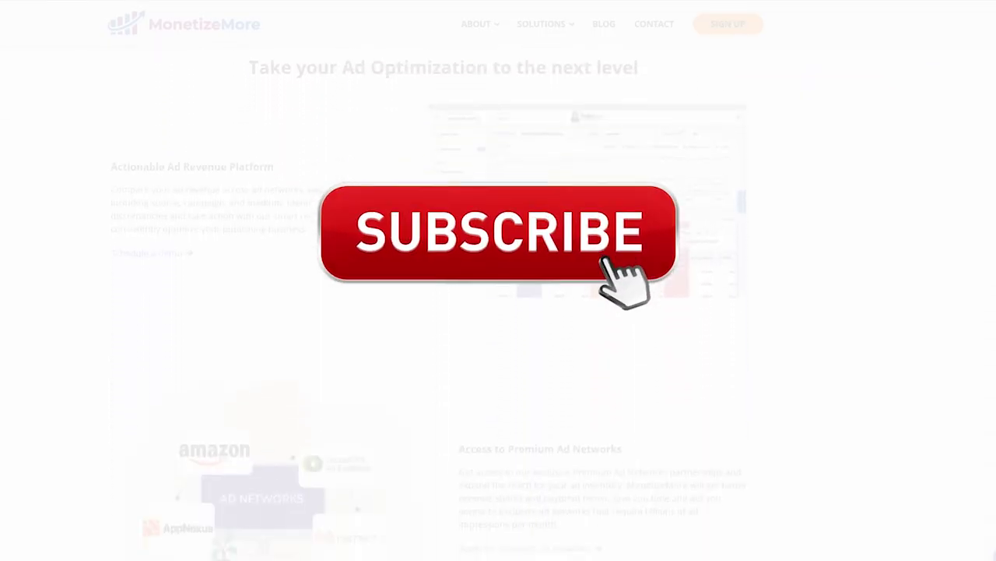